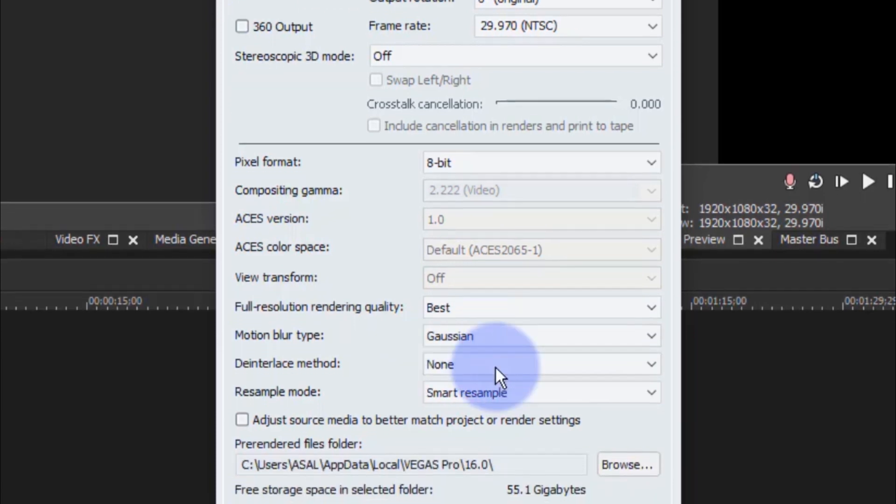
Step: Disable the resample mode in the new project's video settings and create the HD 1080-60i project
{"action": "left_click", "coordinate": [493, 414]}
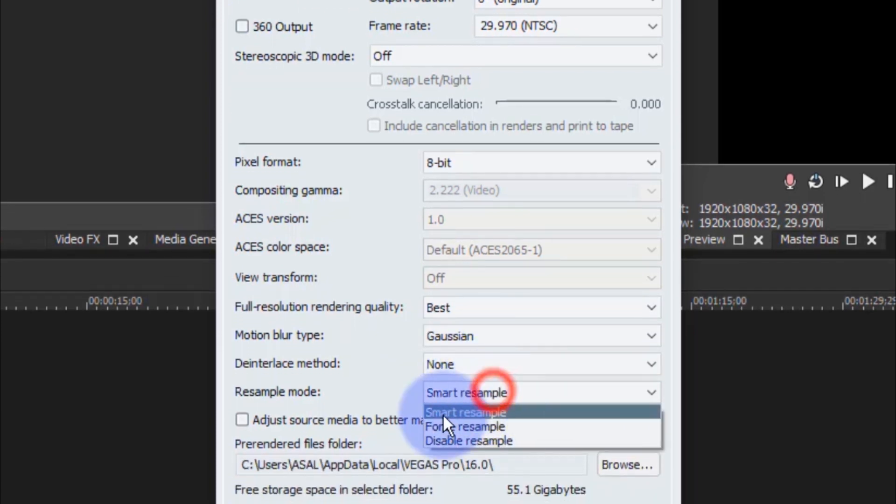
{"action": "left_click", "coordinate": [448, 439]}
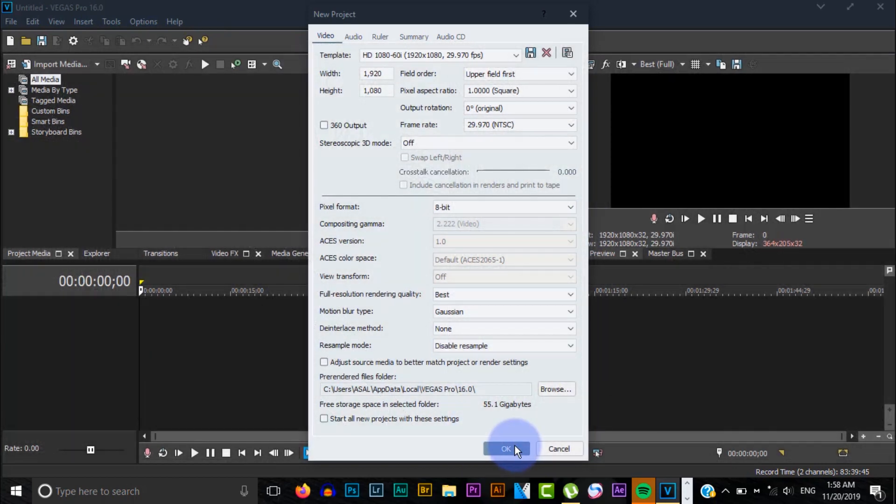
{"action": "left_click", "coordinate": [513, 449]}
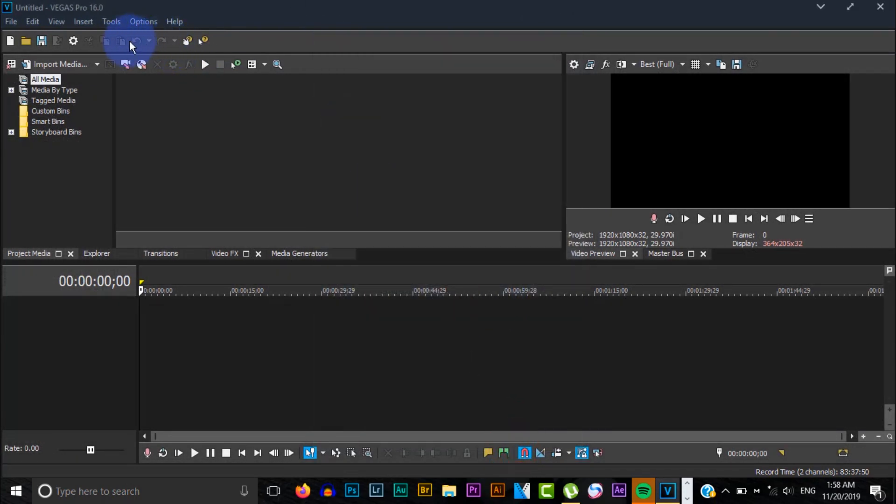
Step: Save the project on the Desktop as "firt project"
{"action": "left_click", "coordinate": [43, 43]}
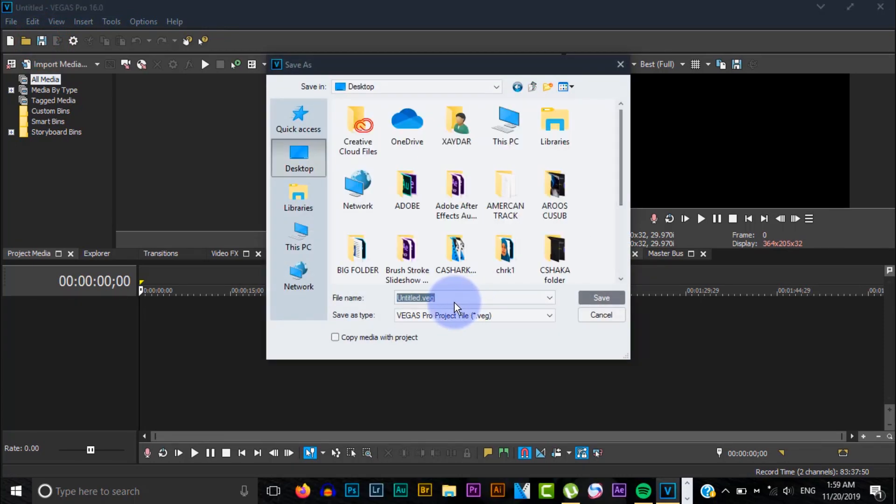
{"action": "type", "text": "firt project"}
{"action": "key", "text": "Return"}
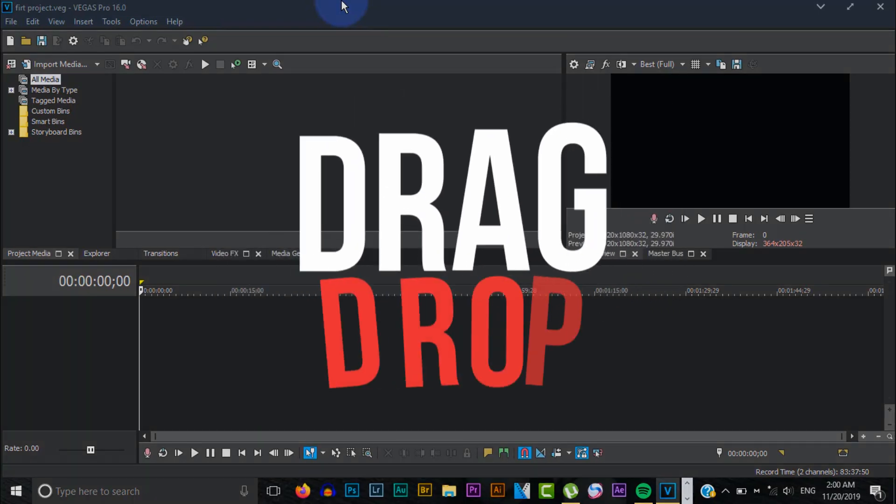
Step: Bring cvk.mp4 from the Windows desktop into the VEGAS Pro timeline and match the project video settings to it
{"action": "left_click", "coordinate": [822, 7]}
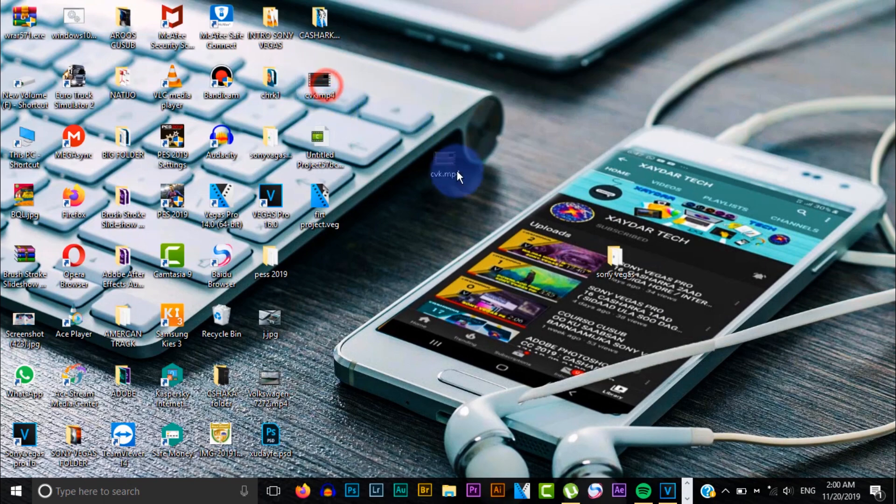
{"action": "left_click_drag", "start_coordinate": [456, 170], "coordinate": [254, 335]}
{"action": "left_click", "coordinate": [518, 202]}
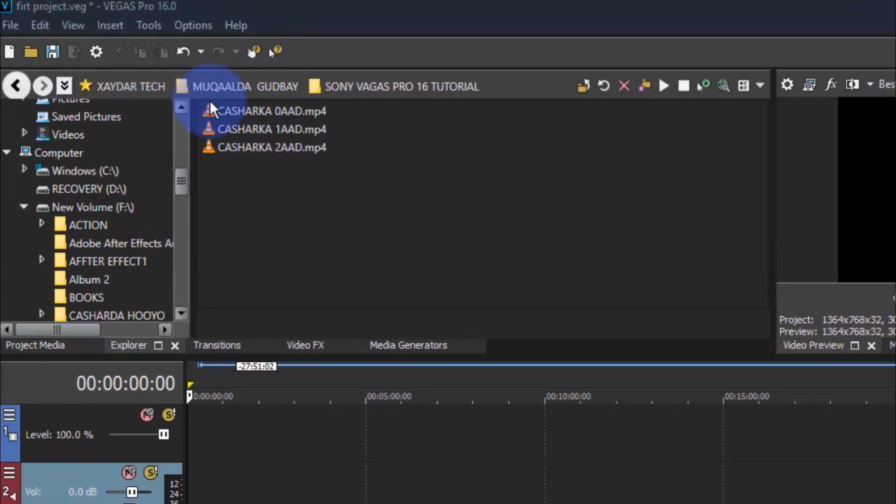
Step: Add CASHARKA 0AAD.mp4 from the file browser to the timeline and match the project video settings to it
{"action": "double_click", "coordinate": [271, 111]}
{"action": "left_click", "coordinate": [719, 276]}
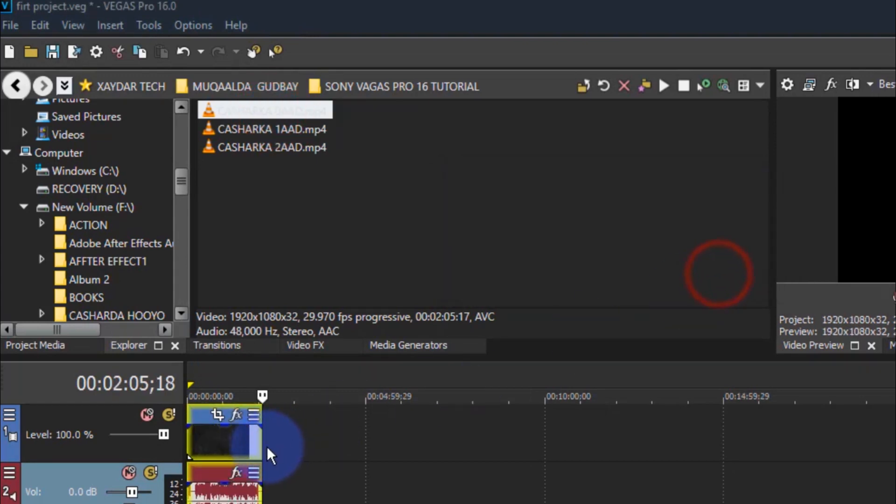
Step: Import Aerial Video Of Coastline.mp4 from the SONY VEGAS FOLDER into the project media
{"action": "left_click", "coordinate": [12, 26]}
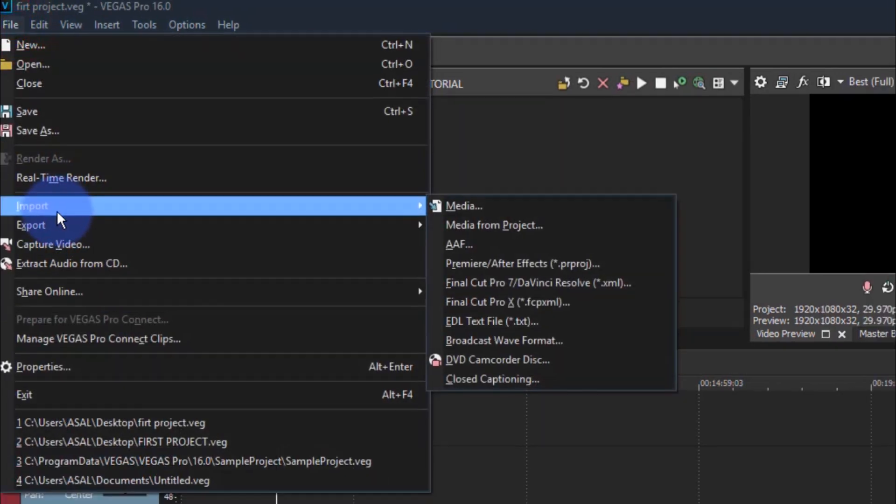
{"action": "left_click", "coordinate": [481, 213]}
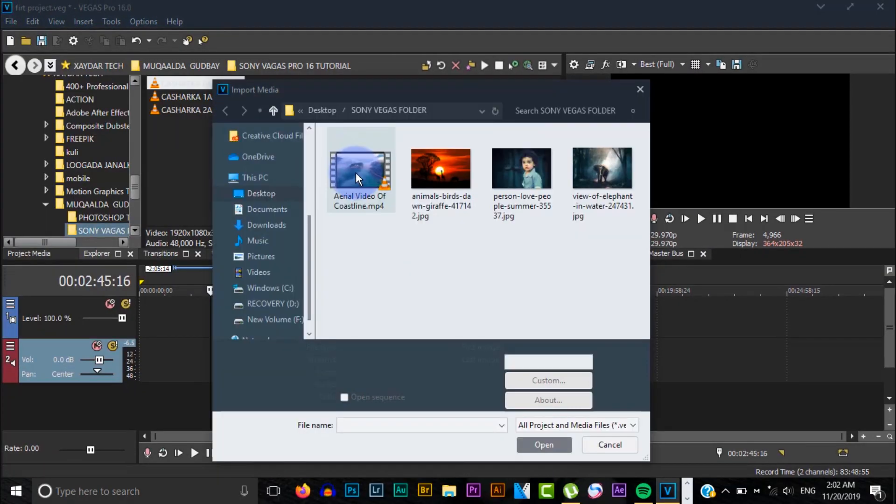
{"action": "double_click", "coordinate": [357, 175]}
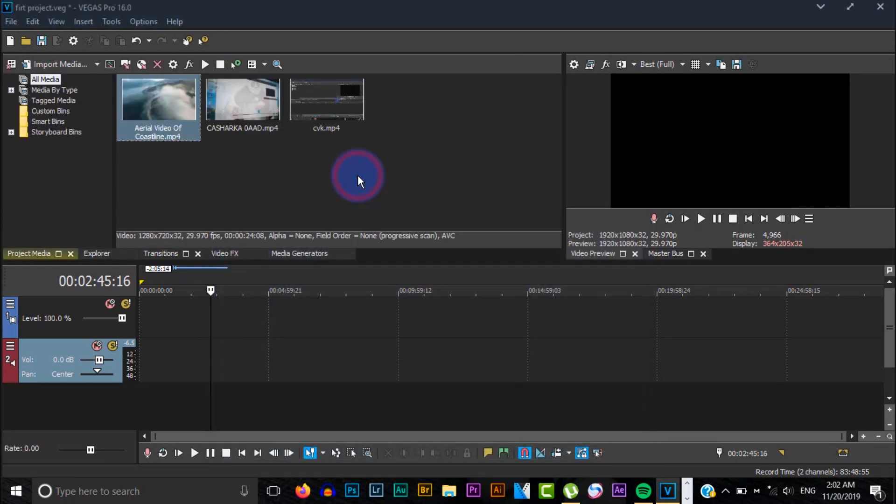
Step: Place the coastline video at the timeline's start with matching project settings, and delete it from the track
{"action": "left_click_drag", "start_coordinate": [180, 100], "coordinate": [150, 320]}
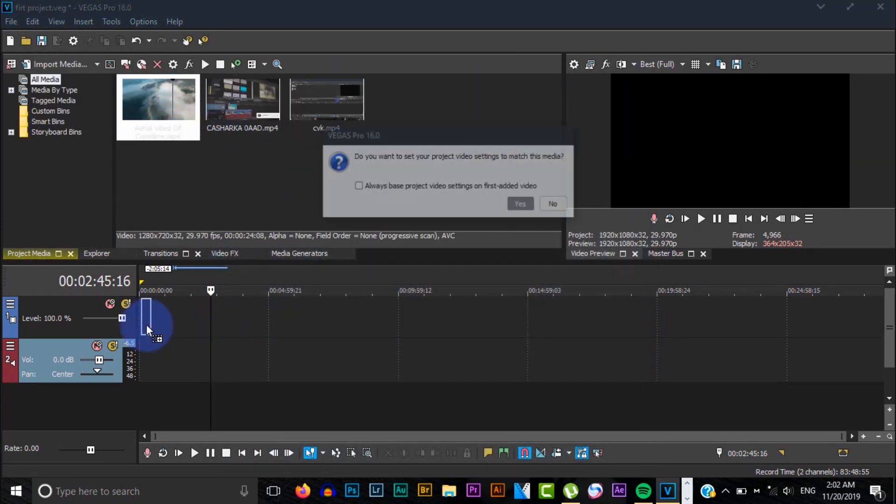
{"action": "left_click", "coordinate": [519, 204]}
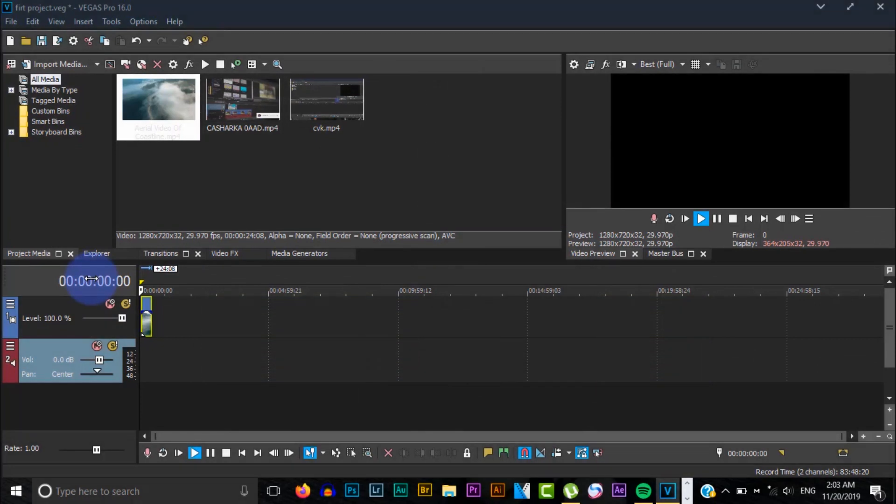
{"action": "key", "text": "Delete"}
Step: Add CASHARKA 0AAD.mp4 from the project media to the timeline's start and match the project video settings to it
{"action": "double_click", "coordinate": [241, 109]}
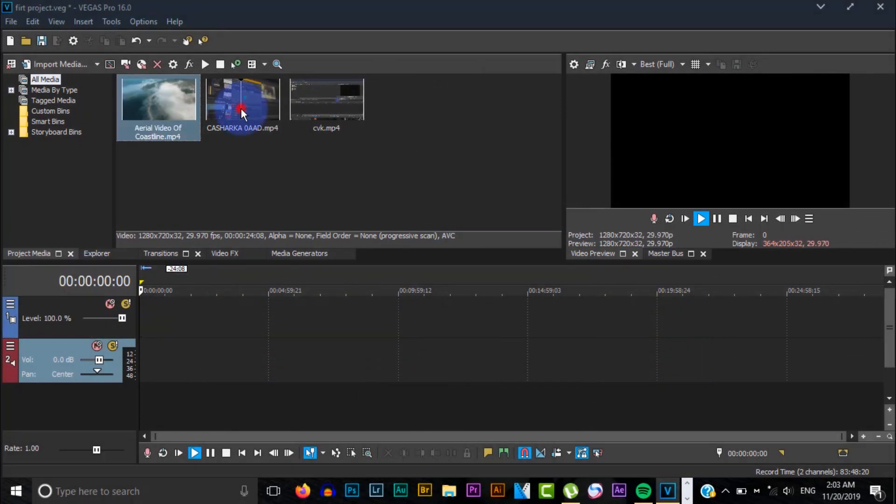
{"action": "left_click", "coordinate": [518, 202]}
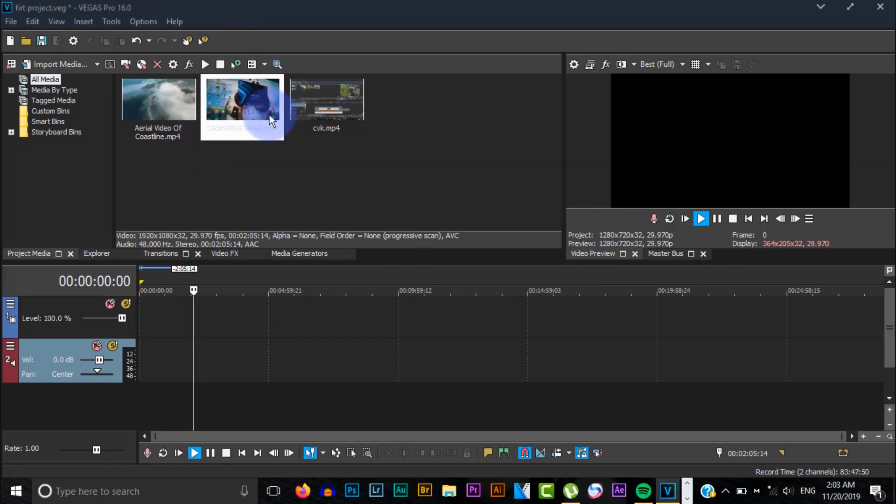
{"action": "double_click", "coordinate": [244, 97]}
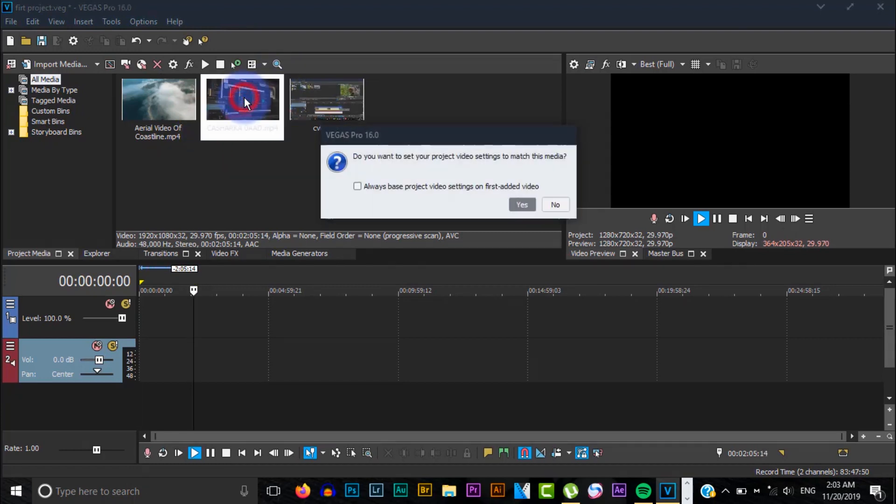
{"action": "left_click", "coordinate": [523, 204]}
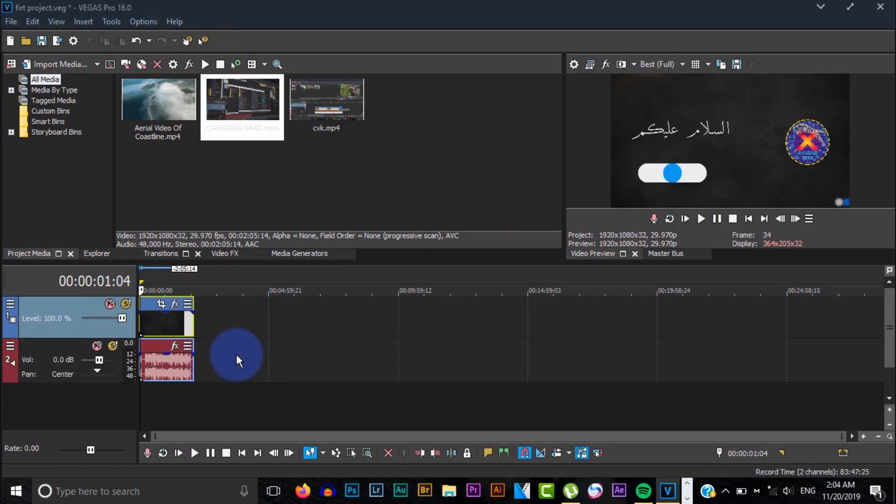
Step: Play the CASHARKA 0AAD.mp4 clip from its beginning and enlarge the timeline's time scale to examine its opening section
{"action": "left_click", "coordinate": [143, 295]}
{"action": "key", "text": "space"}
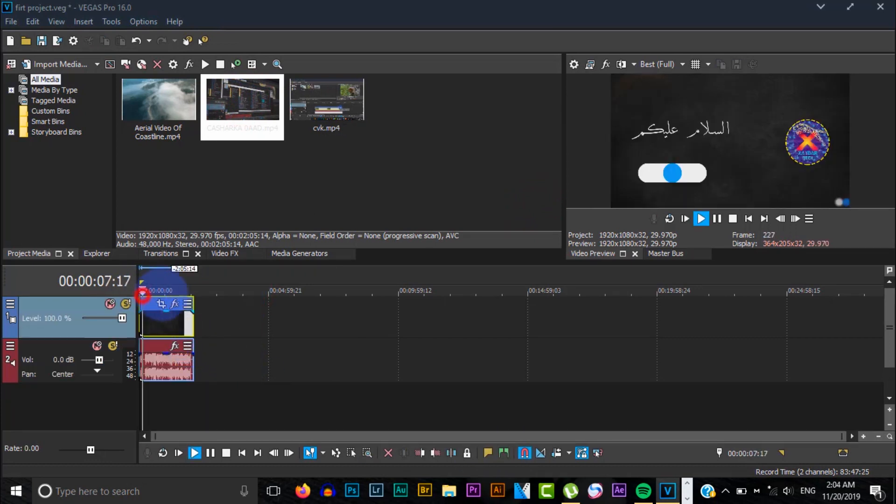
{"action": "key", "text": "Return"}
{"action": "left_click", "coordinate": [852, 436]}
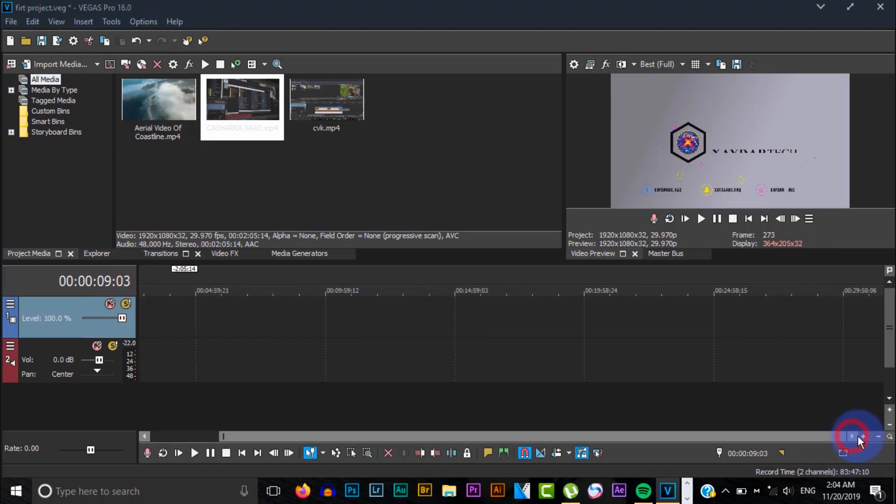
{"action": "left_click", "coordinate": [860, 436]}
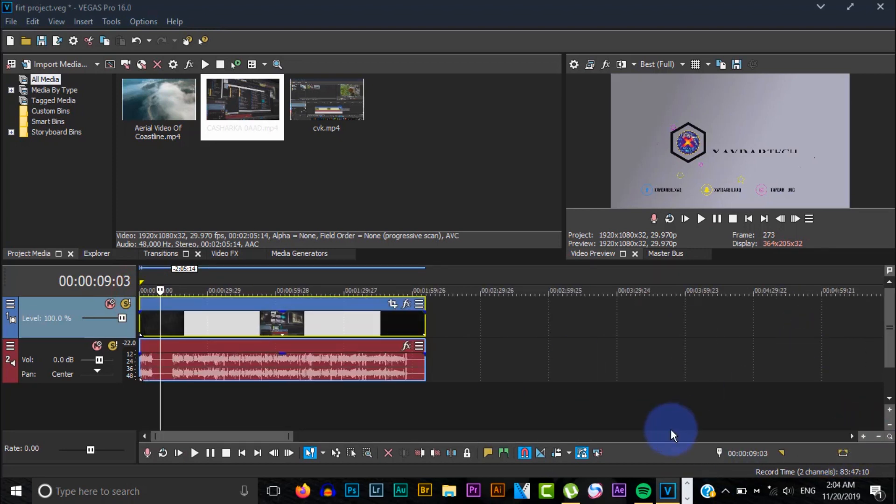
{"action": "left_click", "coordinate": [864, 437]}
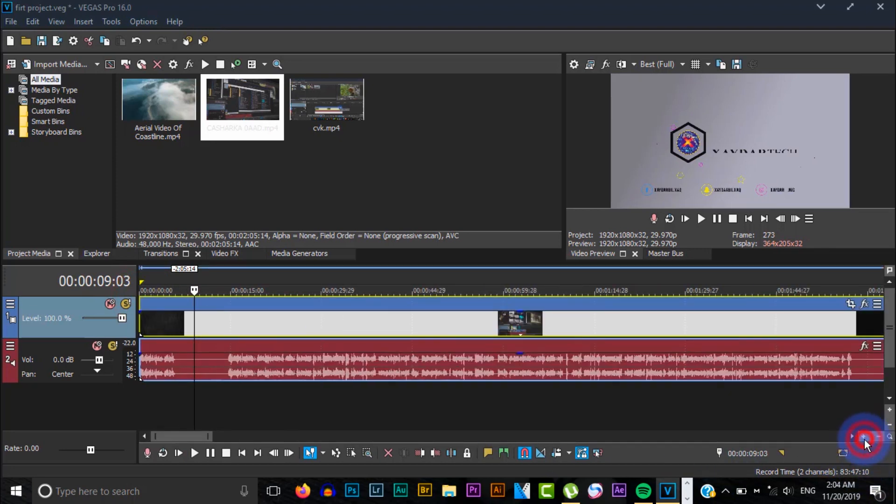
{"action": "left_click", "coordinate": [880, 437]}
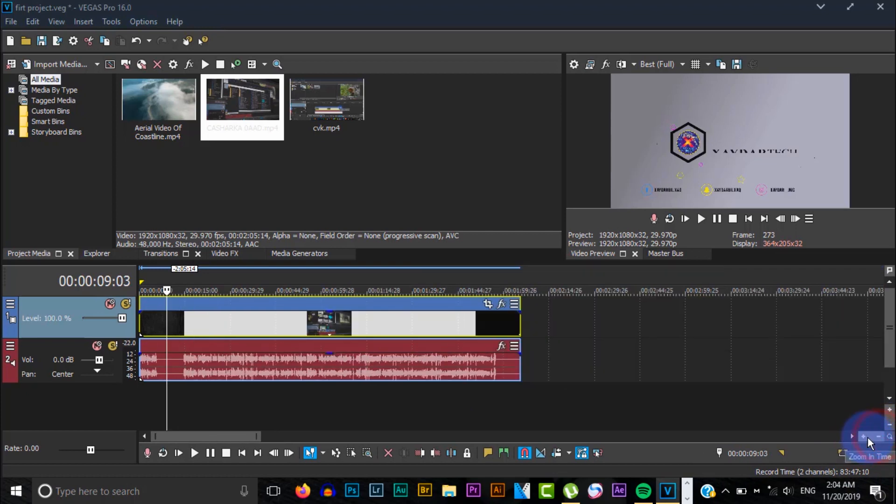
{"action": "left_click", "coordinate": [864, 438]}
{"action": "key", "text": "space"}
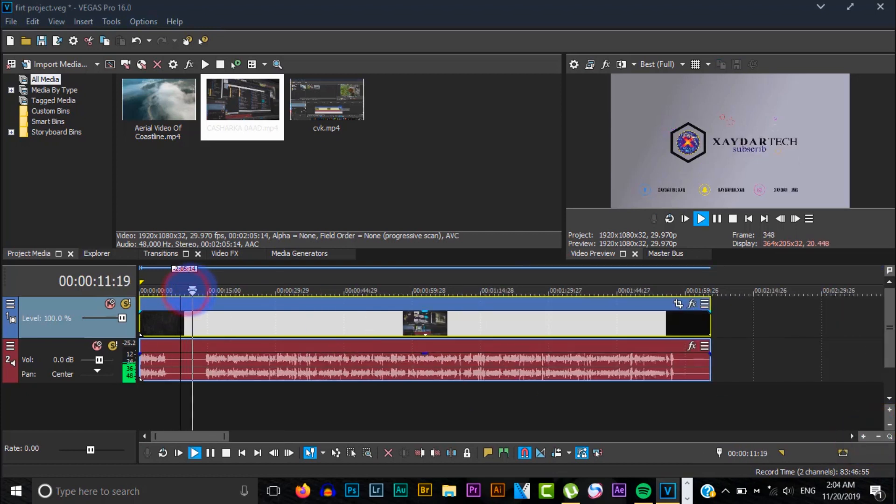
Step: Split the CASHARKA 0AAD.mp4 clip at 00:00:14:17
{"action": "left_click_drag", "start_coordinate": [196, 290], "coordinate": [206, 291]}
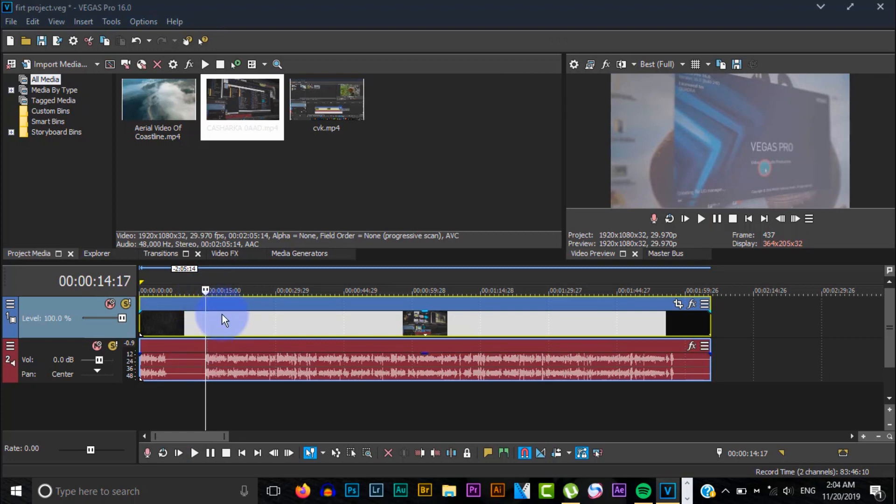
{"action": "right_click", "coordinate": [207, 315]}
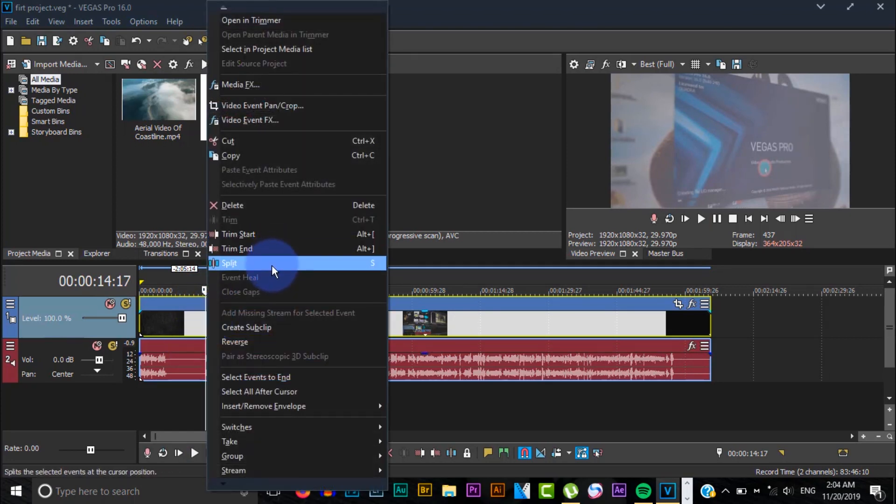
{"action": "left_click", "coordinate": [272, 265]}
Step: Delete the clip segment before the split
{"action": "left_click", "coordinate": [183, 332]}
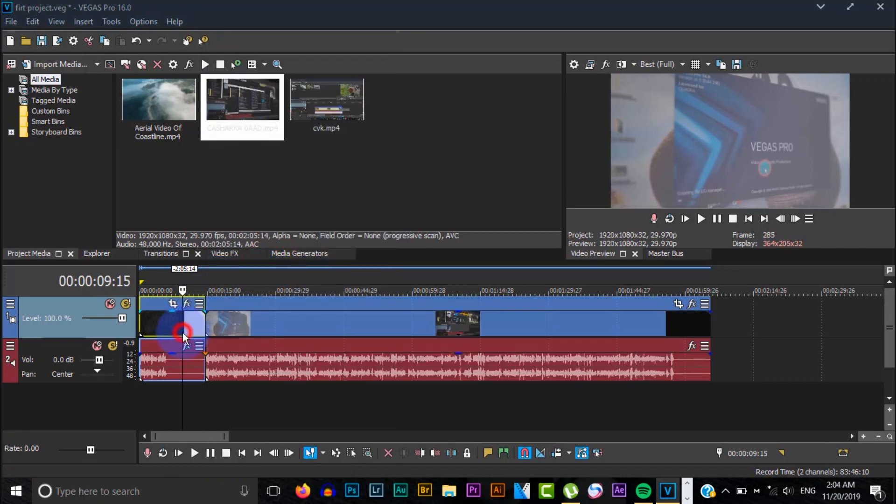
{"action": "left_click", "coordinate": [169, 326]}
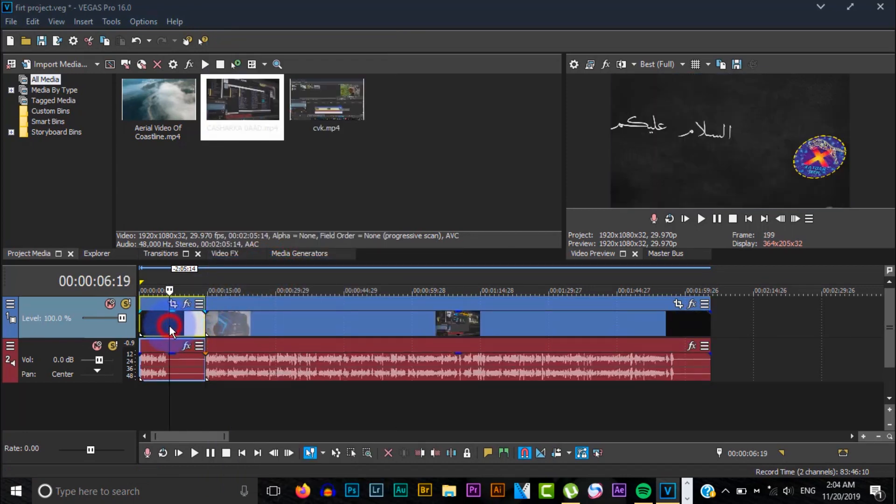
{"action": "key", "text": "Delete"}
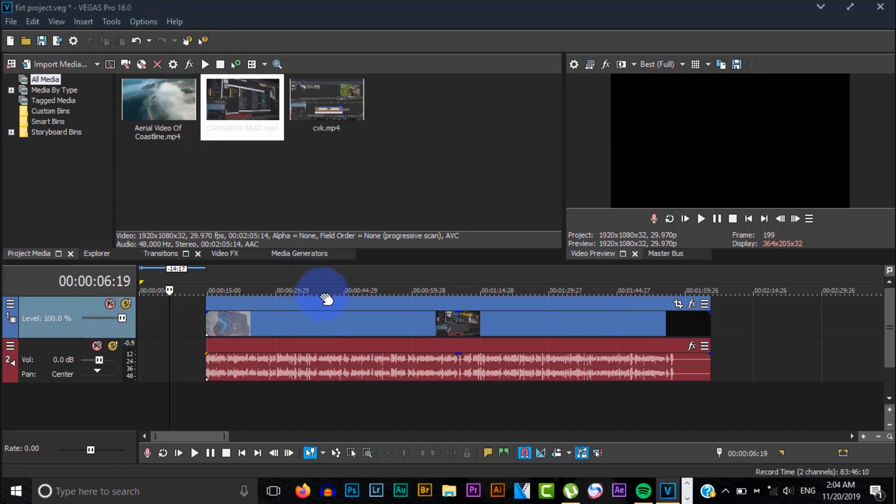
Step: Trim the end of the remaining clip at 00:01:00:25, and undo the trim
{"action": "left_click", "coordinate": [219, 322]}
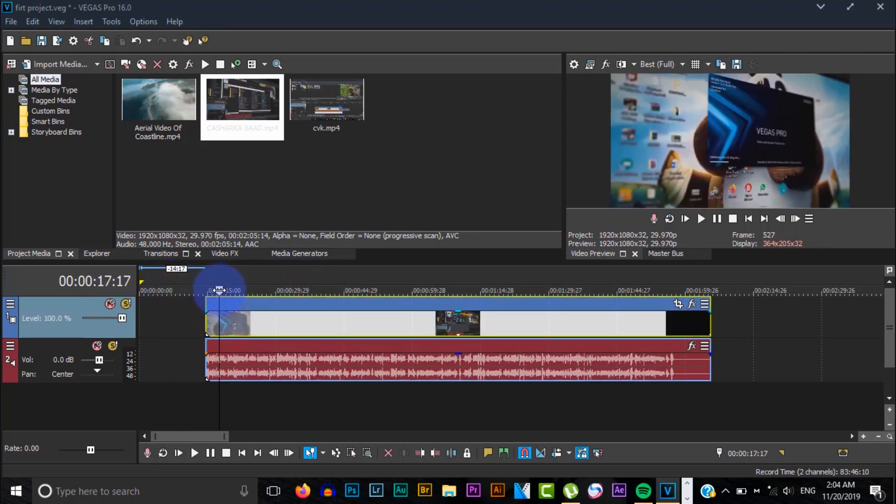
{"action": "left_click_drag", "start_coordinate": [219, 290], "coordinate": [207, 289]}
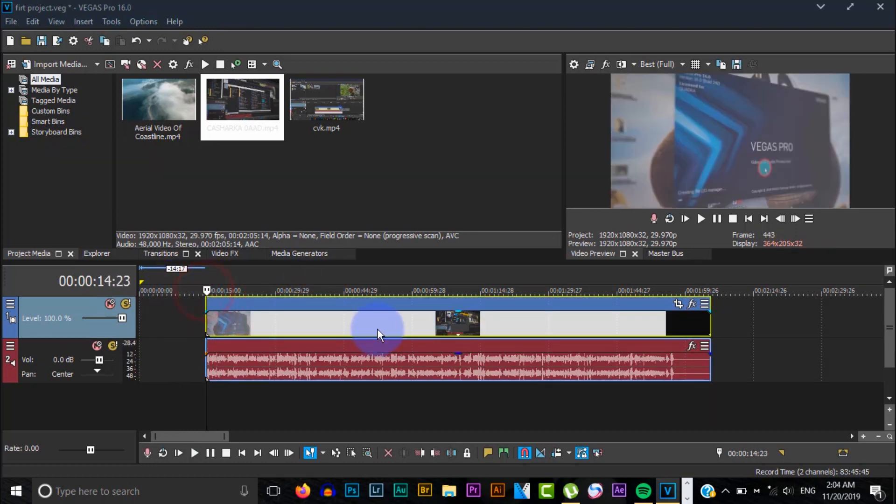
{"action": "left_click", "coordinate": [403, 318]}
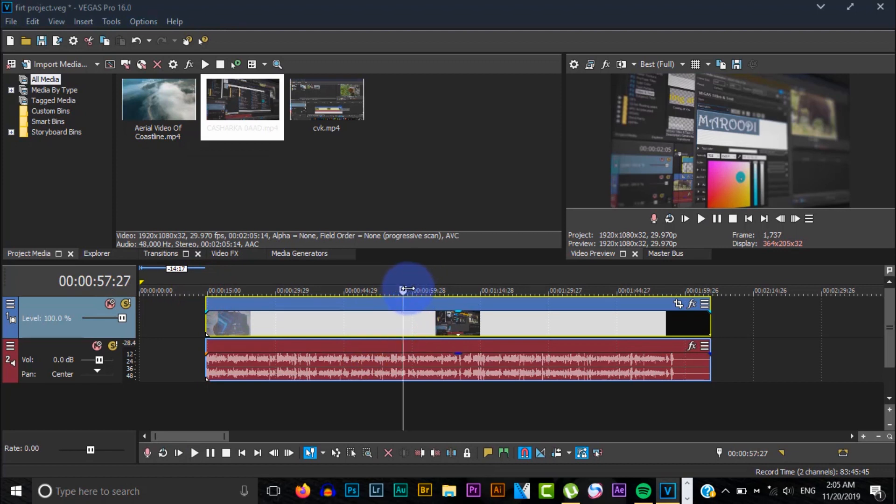
{"action": "left_click_drag", "start_coordinate": [404, 290], "coordinate": [416, 289]}
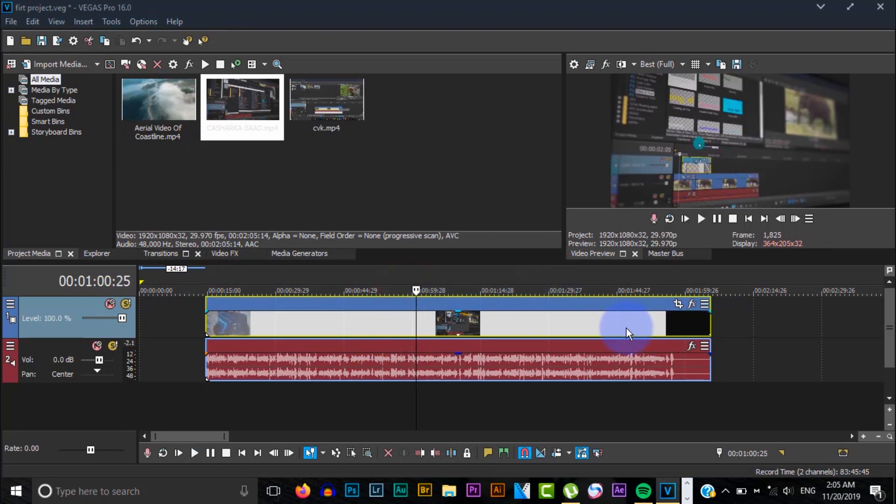
{"action": "right_click", "coordinate": [422, 321]}
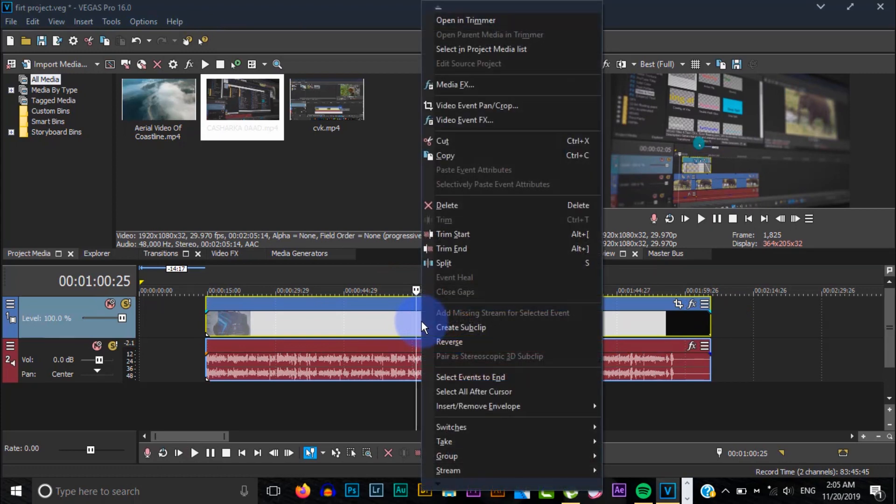
{"action": "left_click", "coordinate": [457, 249]}
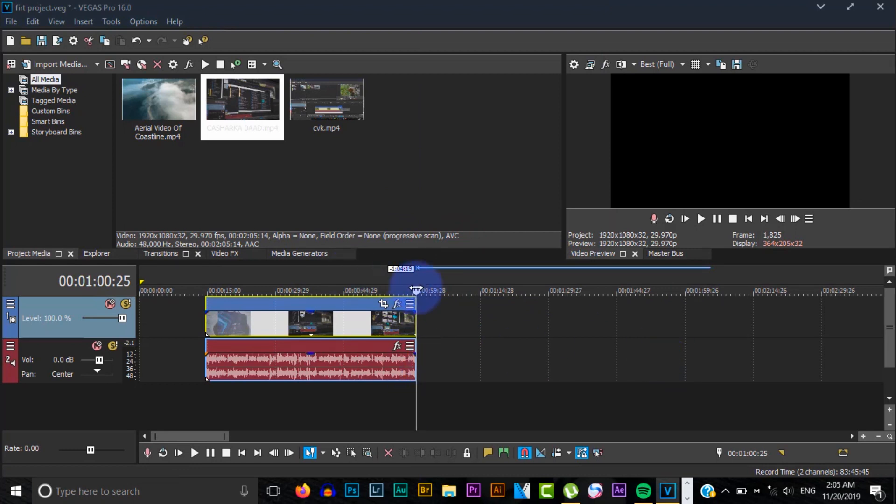
{"action": "key", "text": "ctrl+z"}
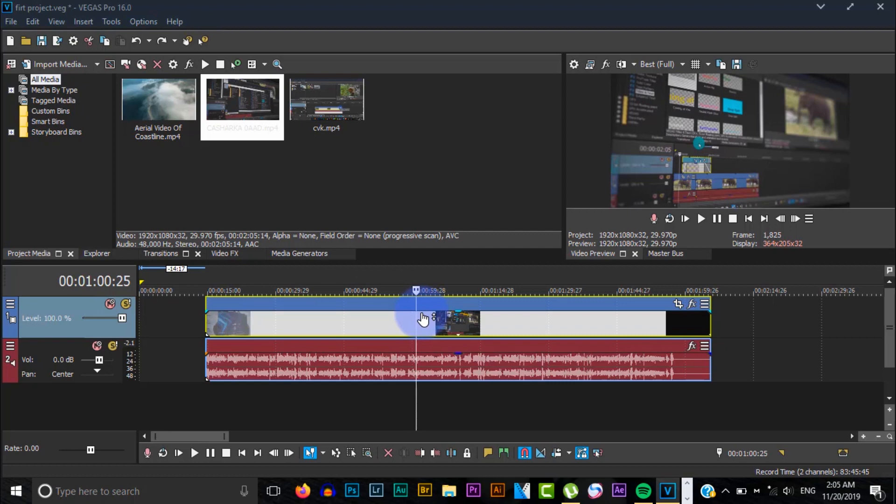
Step: Trim the start of the CASHARKA 0AAD.mp4 clip at 00:01:00:25
{"action": "right_click", "coordinate": [416, 330]}
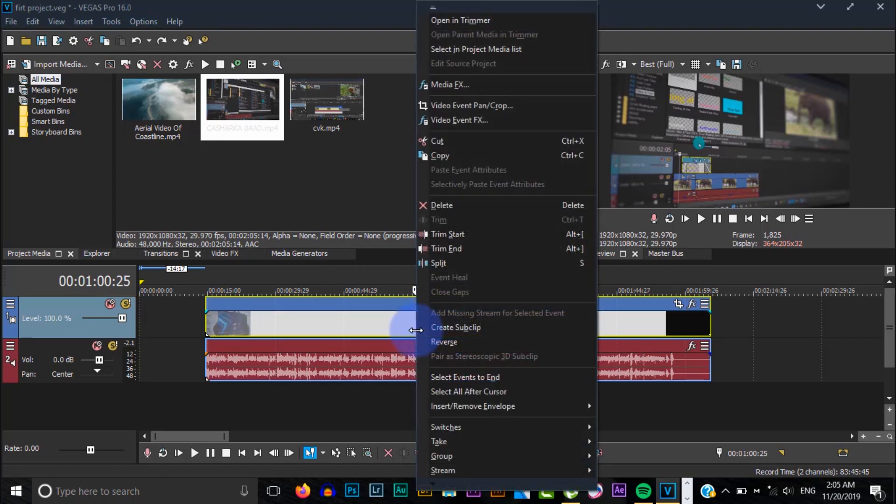
{"action": "left_click", "coordinate": [458, 237]}
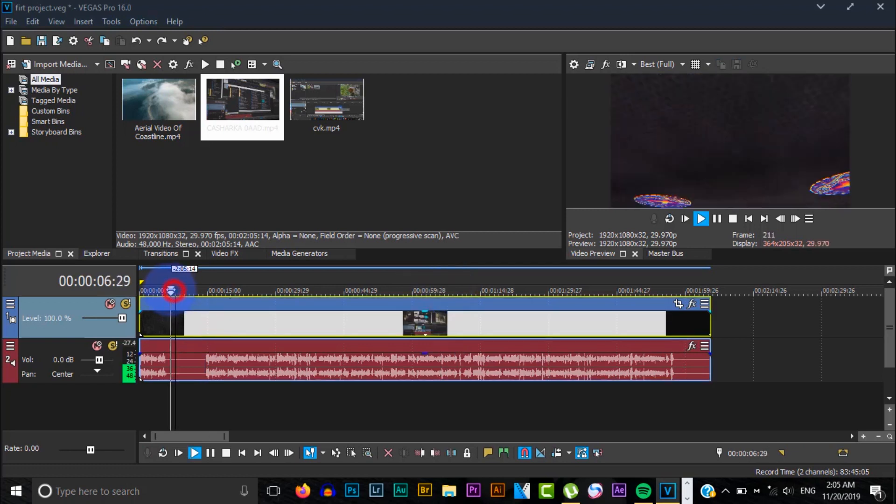
Step: Split the CASHARKA 0AAD.mp4 clip at 00:00:07:07 and again at 00:00:14:18
{"action": "mouse_move", "coordinate": [175, 290]}
{"action": "left_mouse_down"}
{"action": "mouse_move", "coordinate": [163, 289]}
{"action": "mouse_move", "coordinate": [171, 290]}
{"action": "left_mouse_up"}
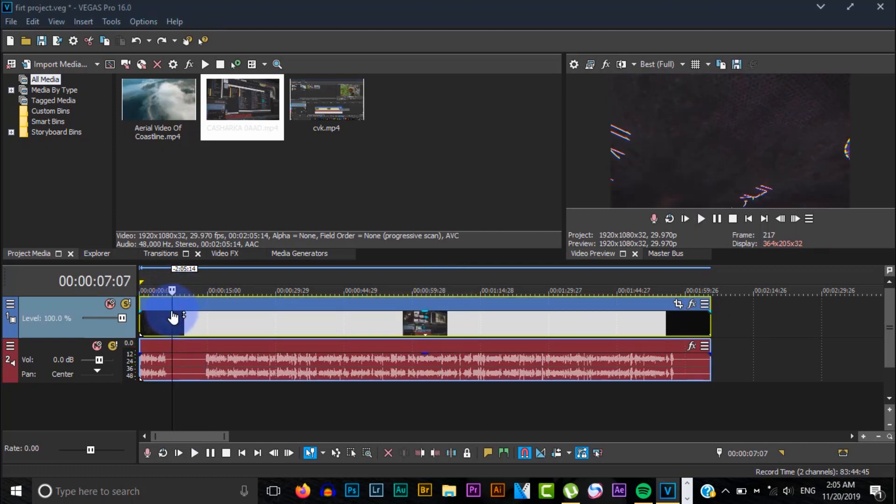
{"action": "right_click", "coordinate": [173, 318]}
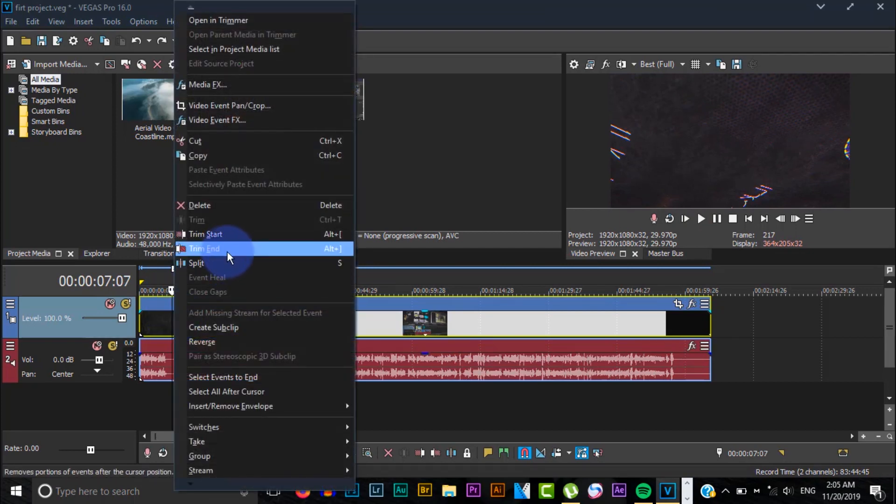
{"action": "left_click", "coordinate": [223, 263]}
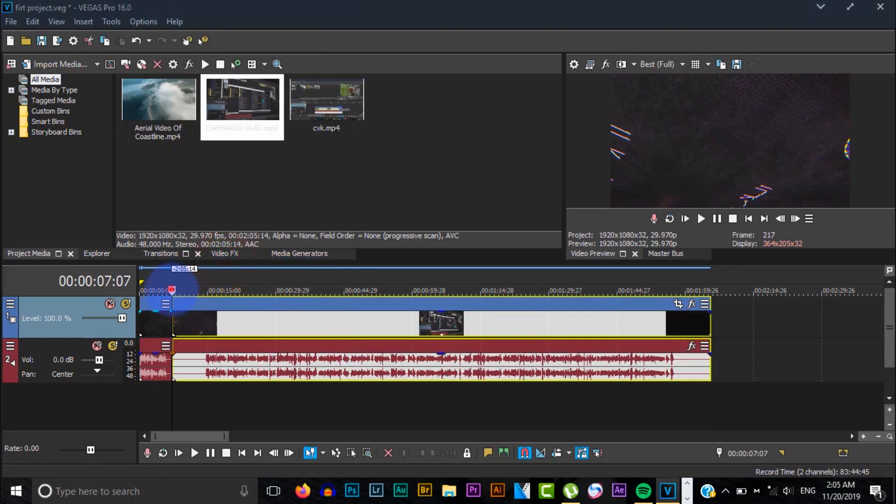
{"action": "key", "text": "space"}
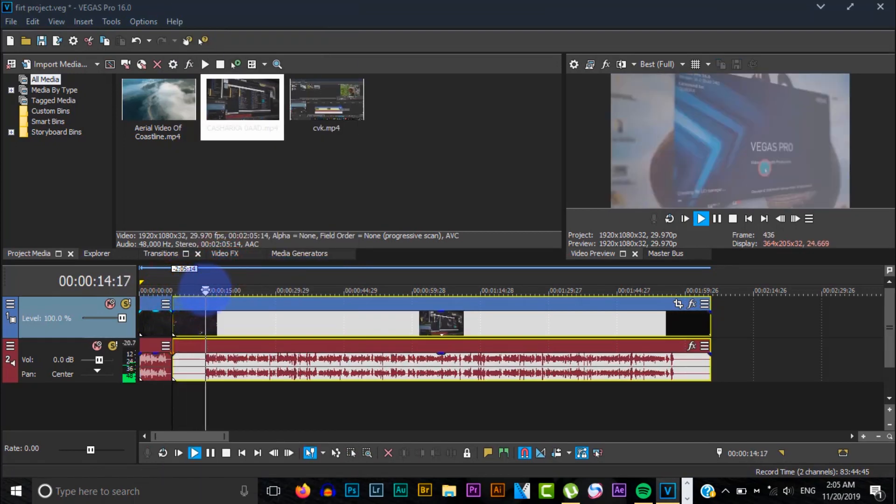
{"action": "left_click_drag", "start_coordinate": [208, 290], "coordinate": [205, 290]}
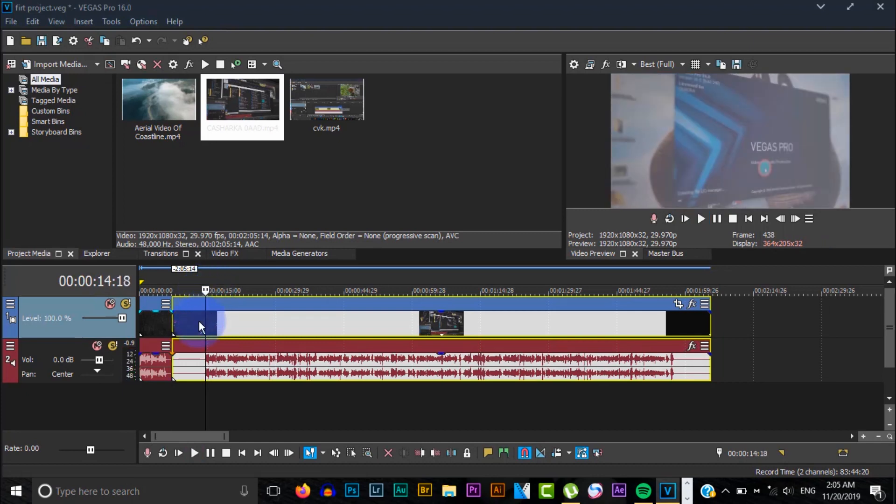
{"action": "right_click", "coordinate": [212, 334]}
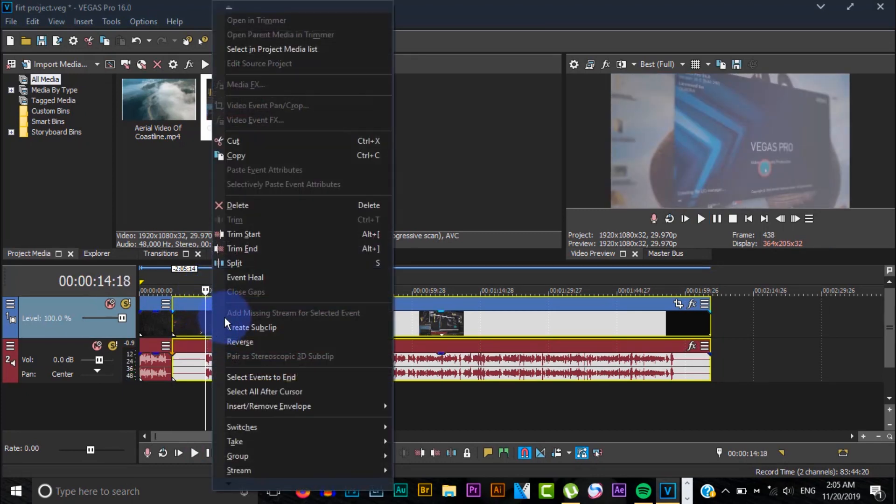
{"action": "left_click", "coordinate": [257, 263]}
Step: Delete the segment between the two splits and move the remaining clip against the first segment to close the gap
{"action": "left_click", "coordinate": [186, 328]}
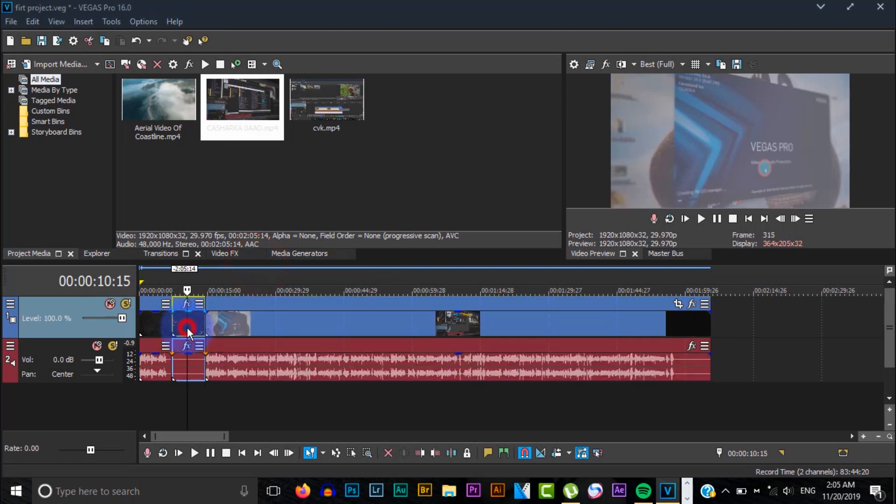
{"action": "key", "text": "Delete"}
{"action": "left_click_drag", "start_coordinate": [251, 319], "coordinate": [223, 317]}
Step: Play the timeline across the join between the opening segment and the remaining clip
{"action": "left_click_drag", "start_coordinate": [186, 290], "coordinate": [172, 291]}
{"action": "left_click", "coordinate": [158, 319]}
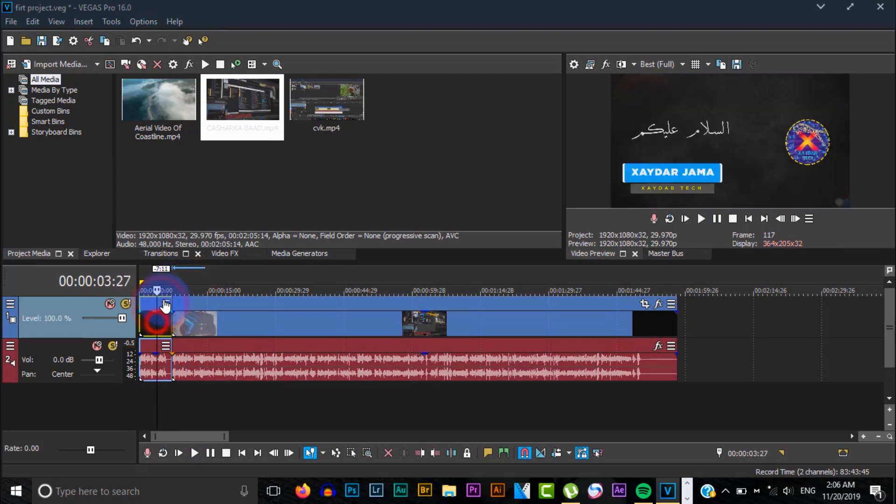
{"action": "key", "text": "space"}
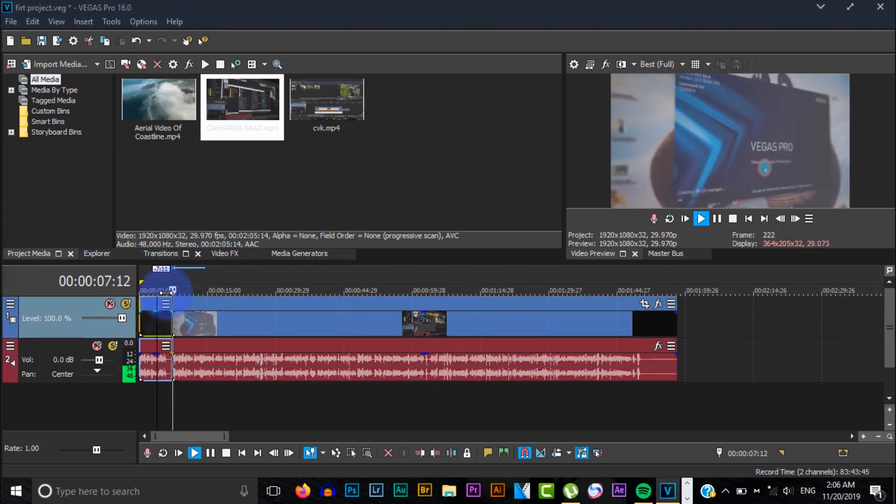
{"action": "key", "text": "space"}
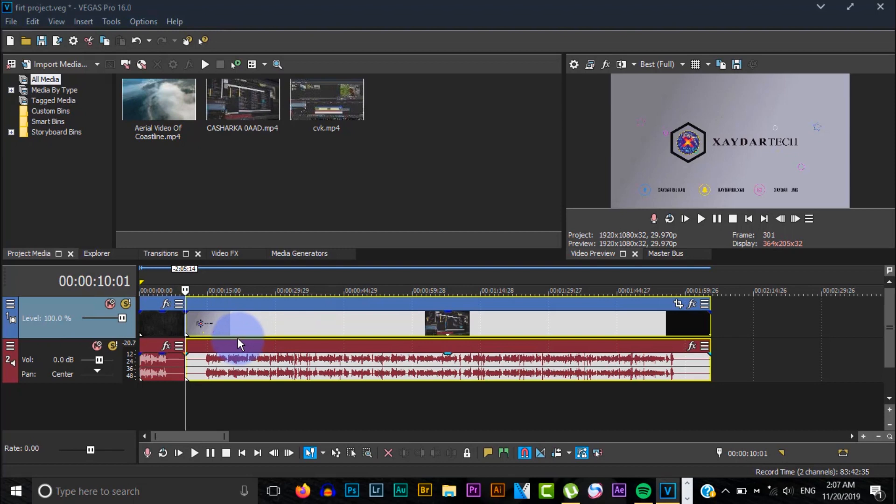
Step: Cut out the section from 00:00:10:01 to 00:00:22:18 and move the remaining clip against the first segment
{"action": "left_click", "coordinate": [242, 327]}
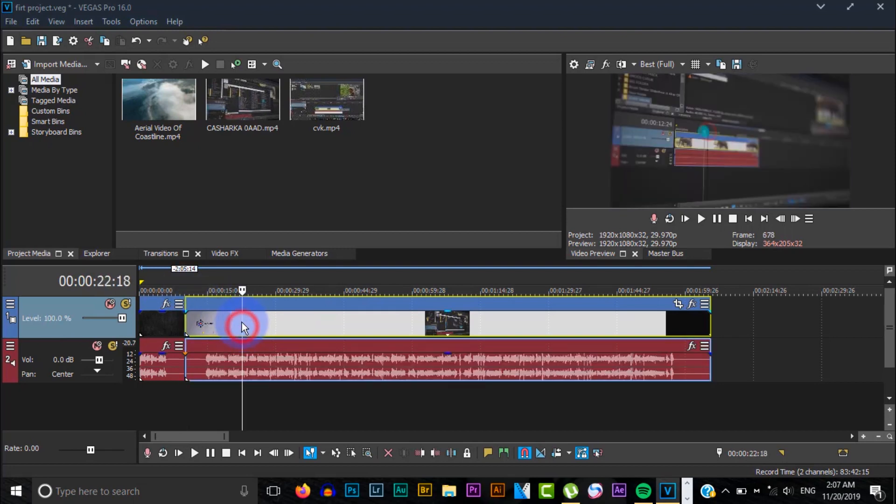
{"action": "key", "text": "s"}
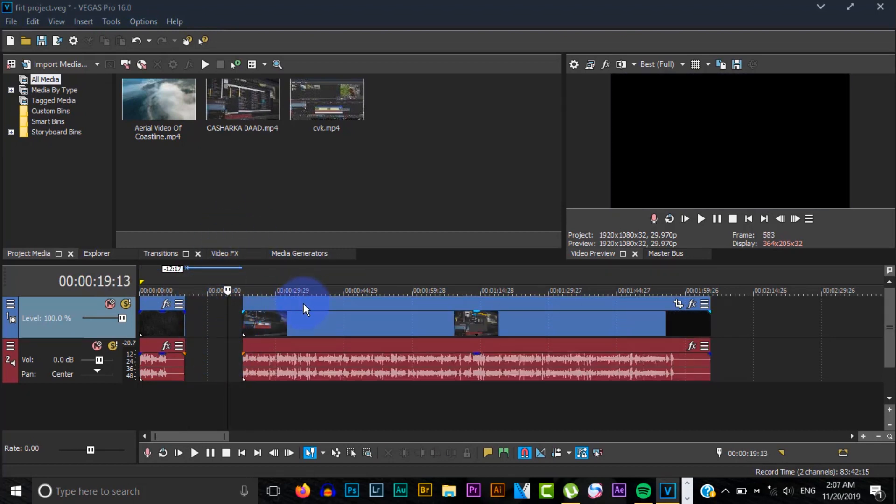
{"action": "left_click_drag", "start_coordinate": [326, 323], "coordinate": [273, 321]}
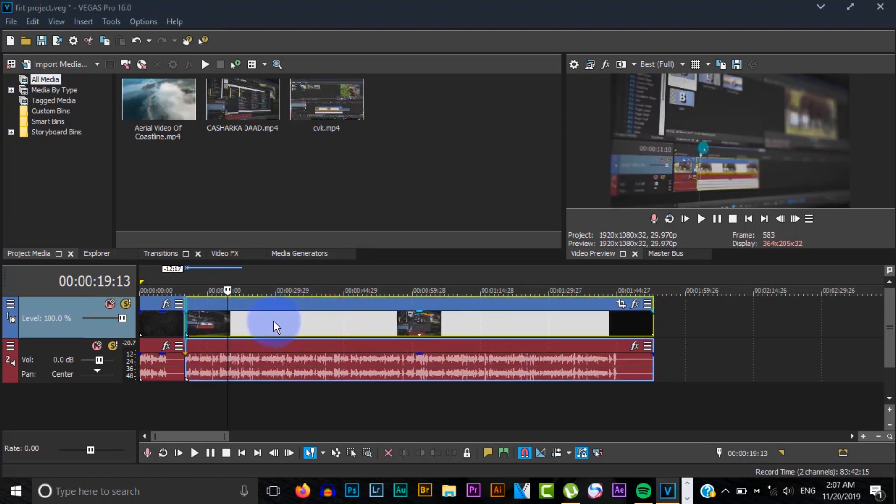
Step: Turn on Auto Ripple and split the selected clip at 00:00:19:13
{"action": "left_click", "coordinate": [226, 289]}
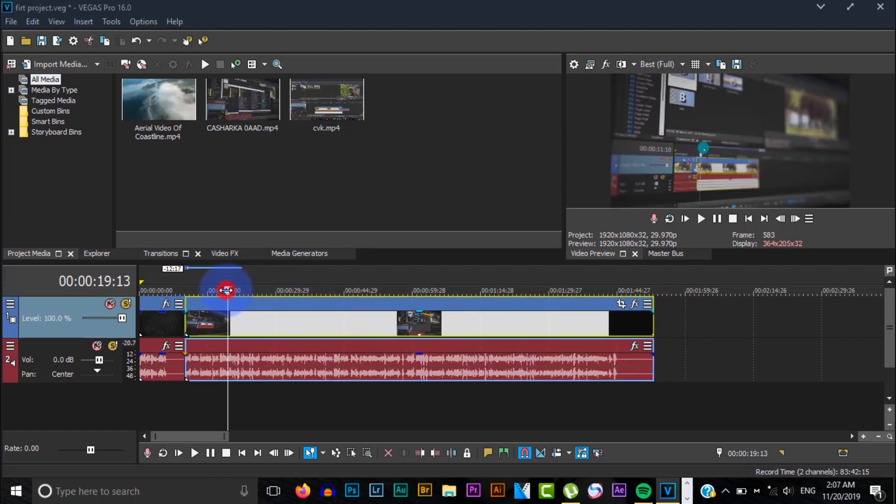
{"action": "left_click", "coordinate": [558, 454]}
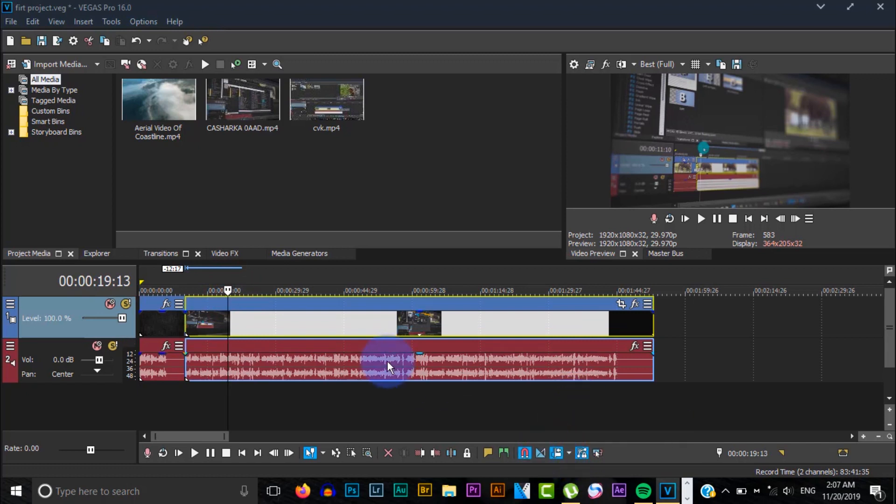
{"action": "key", "text": "s"}
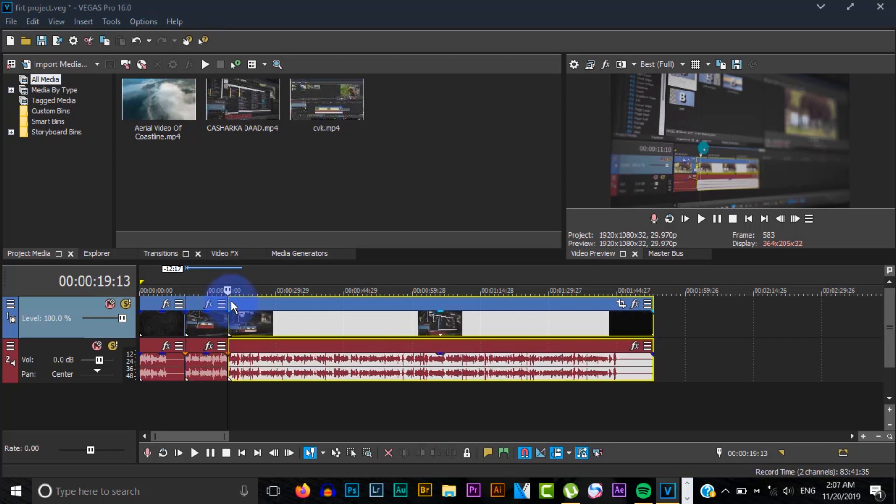
Step: Split the clip again at 00:00:31:08 and delete the segment between the last two splits
{"action": "left_click", "coordinate": [280, 321]}
{"action": "key", "text": "s"}
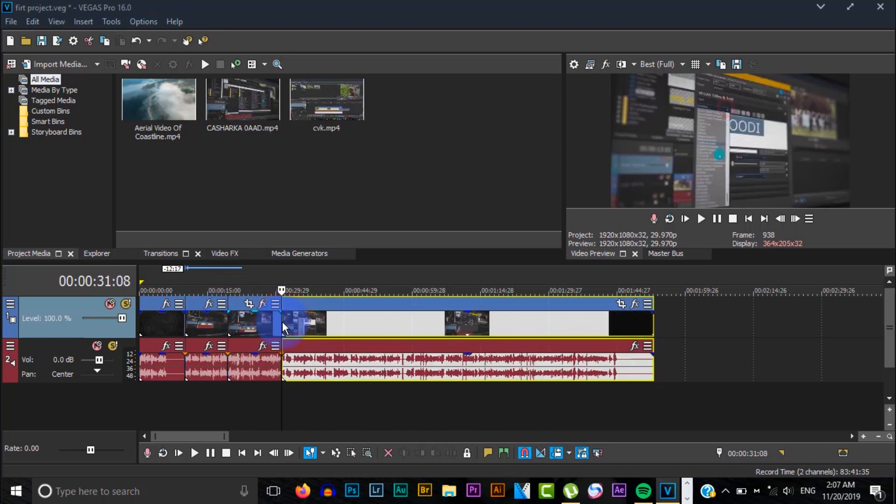
{"action": "left_click", "coordinate": [256, 324]}
{"action": "key", "text": "Delete"}
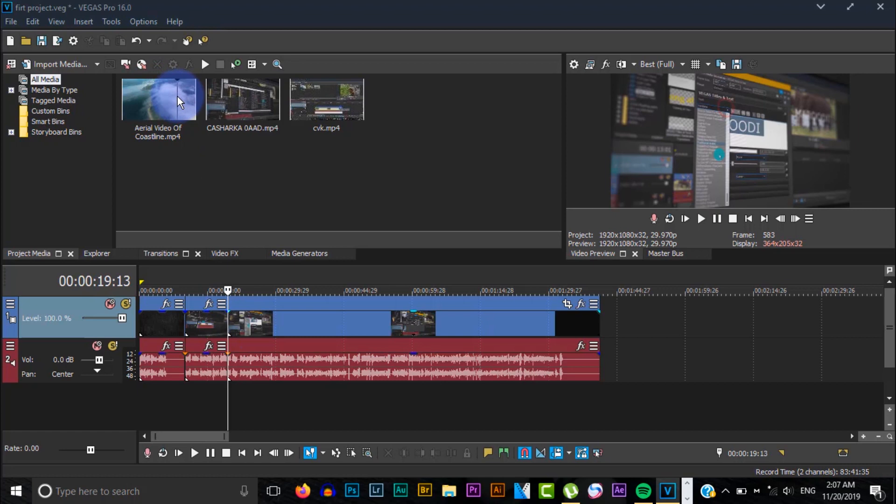
Step: Insert Aerial Video Of Coastline.mp4 on the timeline at the 00:00:19:13 cut
{"action": "left_click_drag", "start_coordinate": [170, 94], "coordinate": [231, 308]}
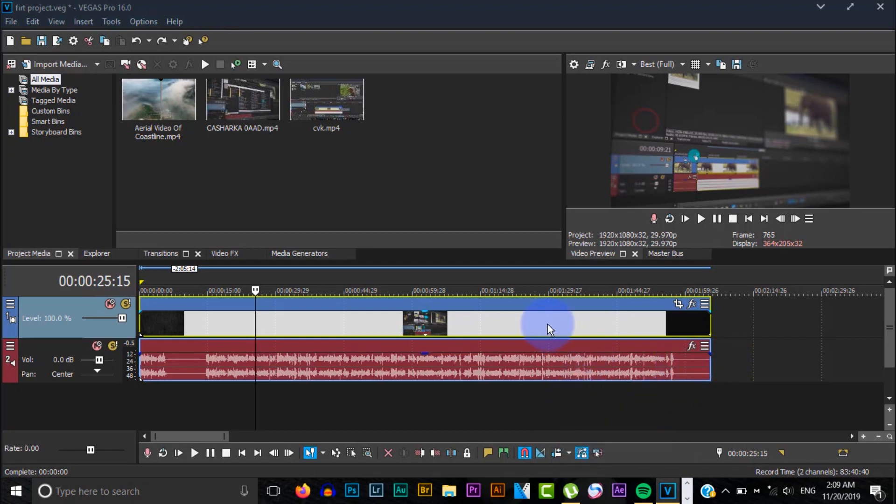
Step: Remove the clip's audio event from its group so it separates from the video
{"action": "left_click", "coordinate": [536, 362]}
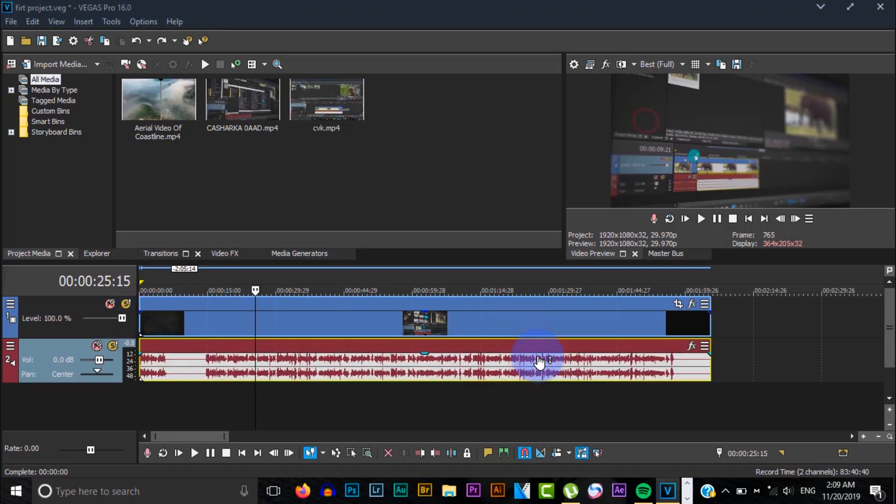
{"action": "right_click", "coordinate": [539, 361]}
{"action": "mouse_move", "coordinate": [627, 436]}
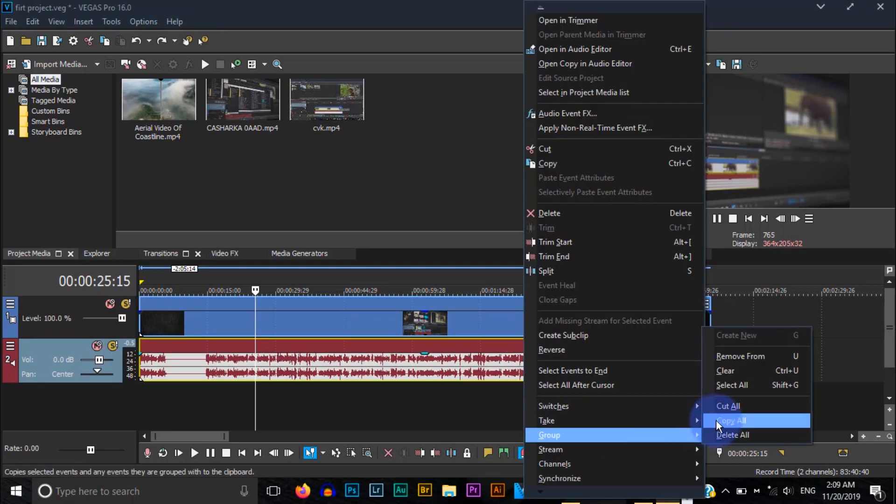
{"action": "left_click", "coordinate": [746, 358]}
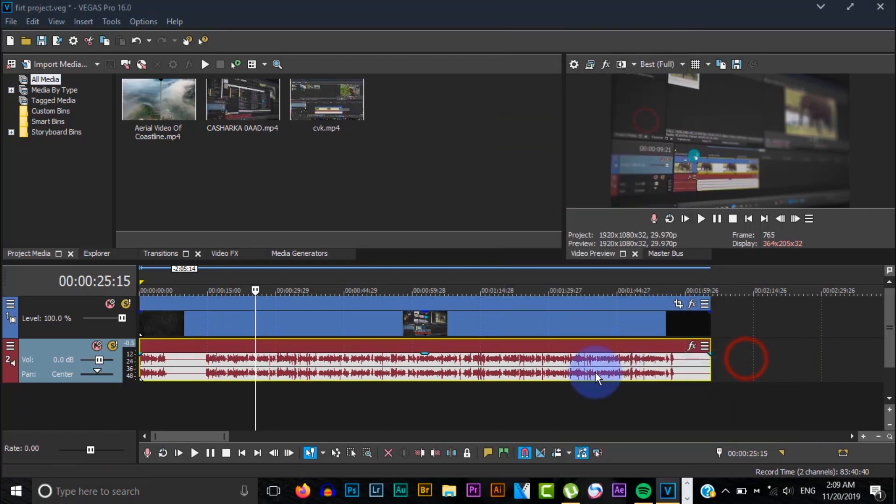
Step: Try moving the audio and video events independently along the timeline, and undo moves
{"action": "left_click_drag", "start_coordinate": [595, 374], "coordinate": [643, 362]}
{"action": "left_click_drag", "start_coordinate": [608, 313], "coordinate": [712, 322]}
{"action": "key", "text": "ctrl+z"}
{"action": "key", "text": "ctrl+z"}
{"action": "key", "text": "ctrl+z"}
{"action": "key", "text": "ctrl+y"}
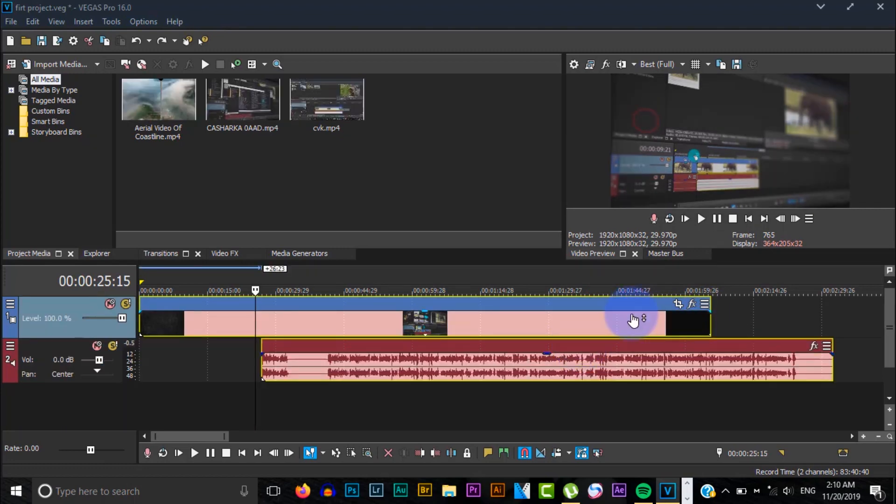
Step: Move the audio event back to the start of the timeline, aligned with the video, and clear the selection
{"action": "left_click_drag", "start_coordinate": [601, 354], "coordinate": [520, 363]}
{"action": "left_click_drag", "start_coordinate": [671, 360], "coordinate": [619, 360]}
{"action": "left_click", "coordinate": [736, 360]}
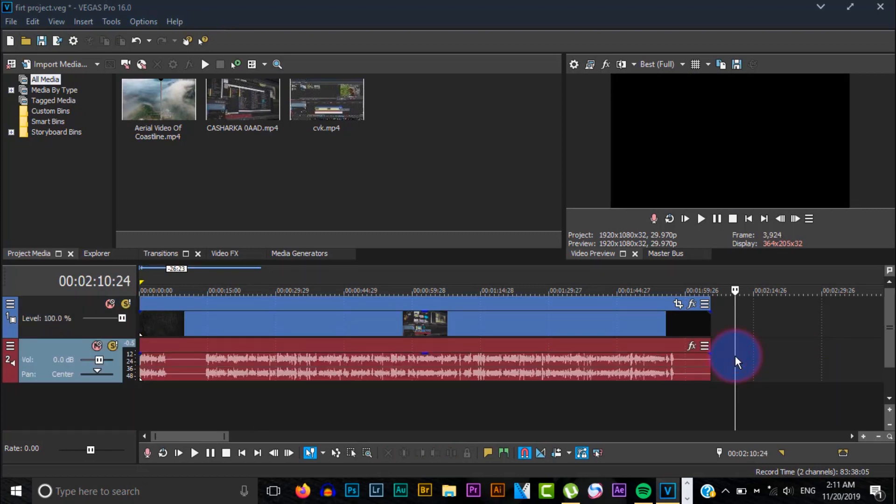
Step: Create a new group from the video and audio events and move the grouped clip 12:12 later on the timeline
{"action": "left_click", "coordinate": [626, 360]}
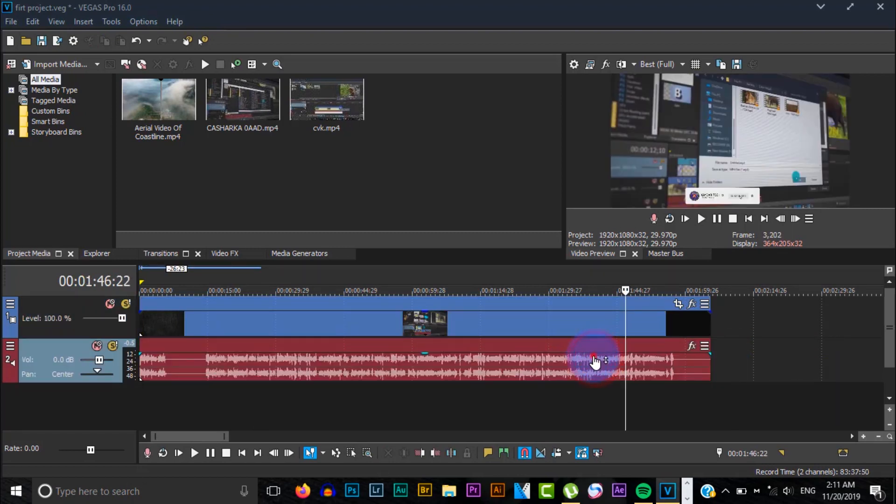
{"action": "left_click", "coordinate": [590, 315], "text": "ctrl"}
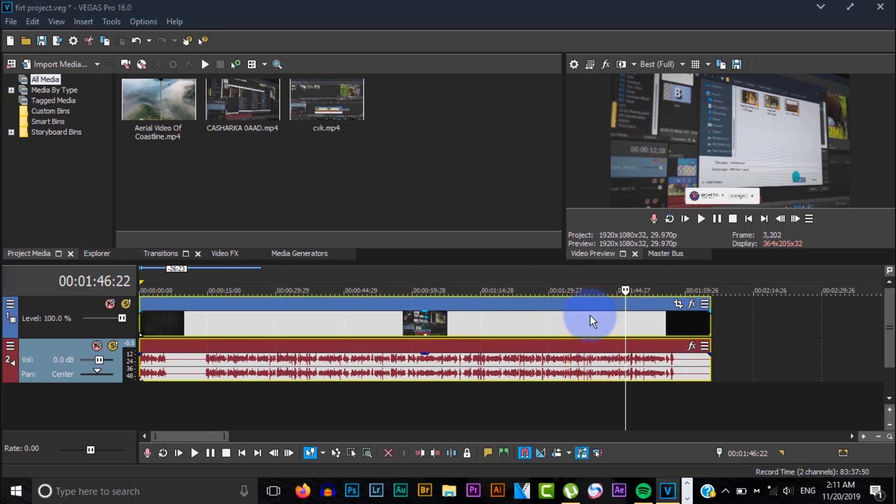
{"action": "right_click", "coordinate": [590, 315]}
{"action": "mouse_move", "coordinate": [632, 456]}
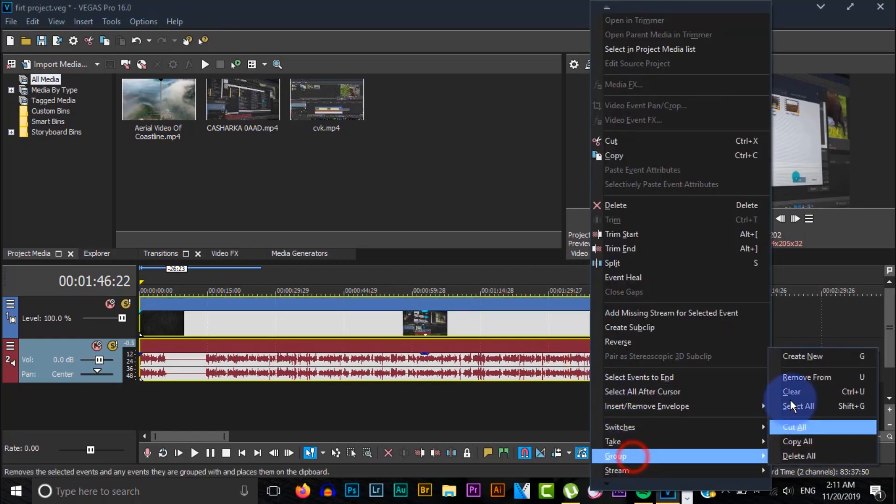
{"action": "left_click", "coordinate": [800, 363]}
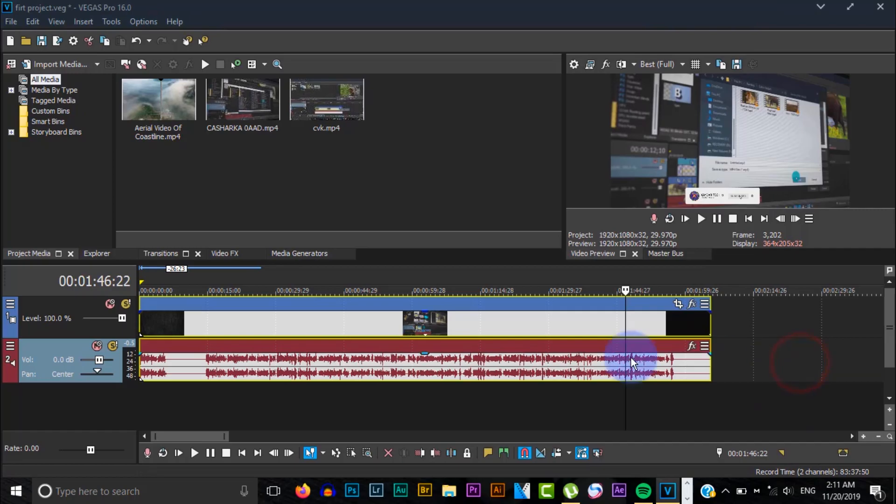
{"action": "left_click_drag", "start_coordinate": [626, 362], "coordinate": [679, 369]}
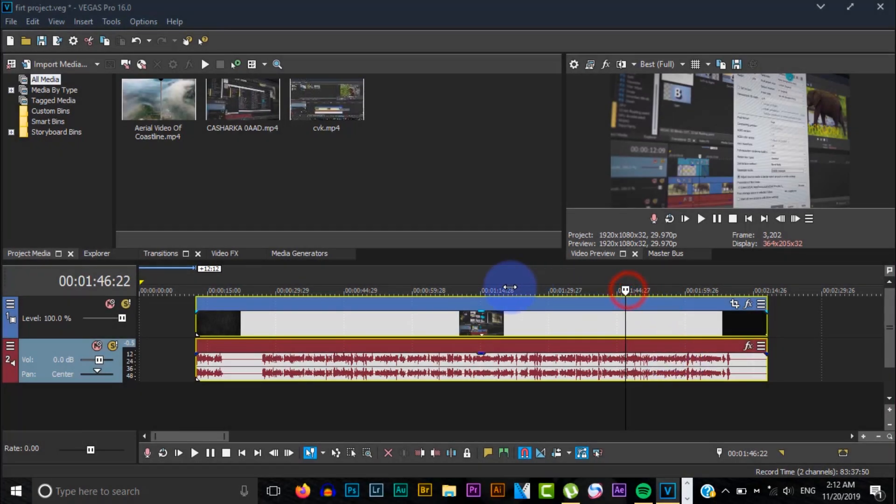
Step: Split the grouped clip at 00:01:06:25 and again at 00:01:16:23
{"action": "left_click", "coordinate": [444, 321]}
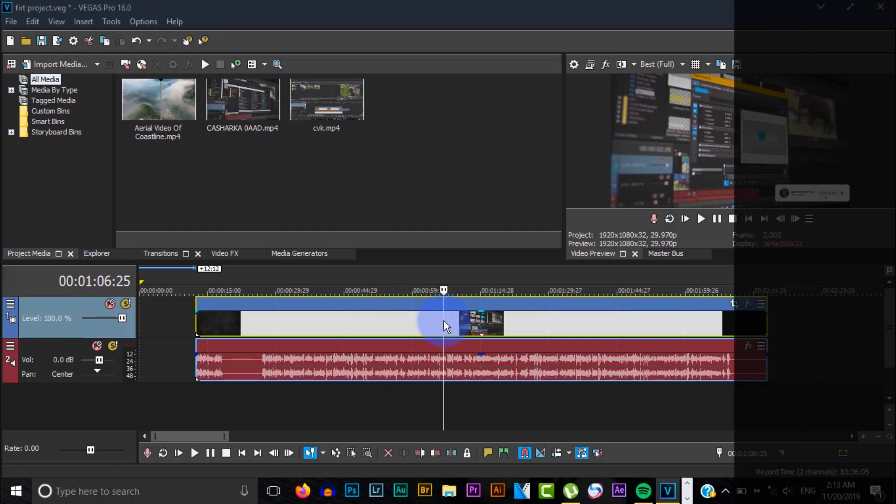
{"action": "key", "text": "s"}
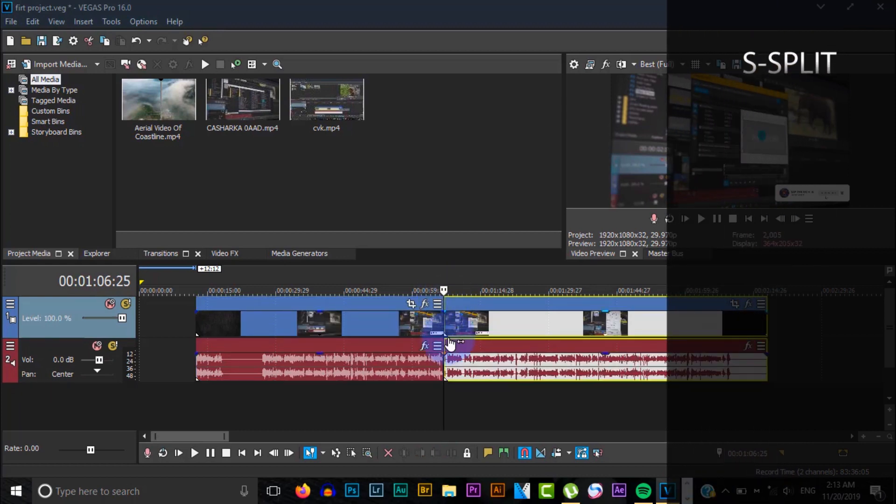
{"action": "left_click", "coordinate": [490, 321]}
{"action": "right_click", "coordinate": [490, 321]}
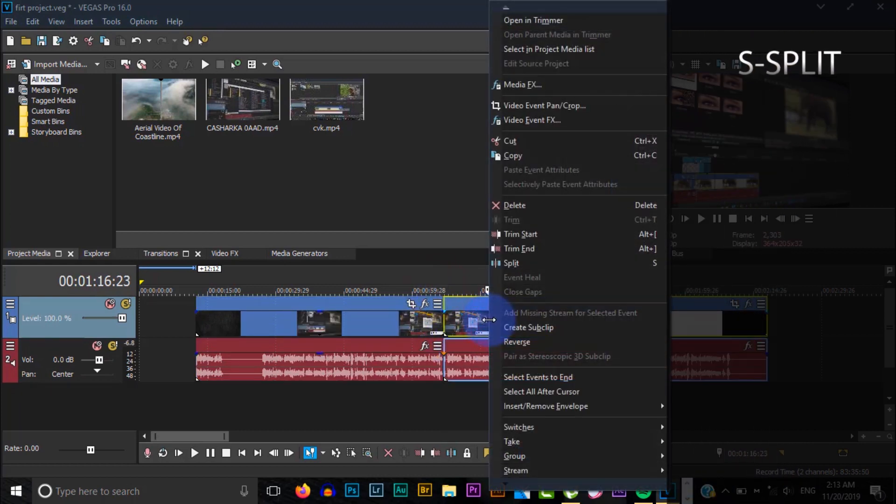
{"action": "left_click", "coordinate": [529, 263]}
Step: Trim the end of the last clip segment to 00:01:39:24 and its start to 00:01:30:14
{"action": "left_click", "coordinate": [497, 291]}
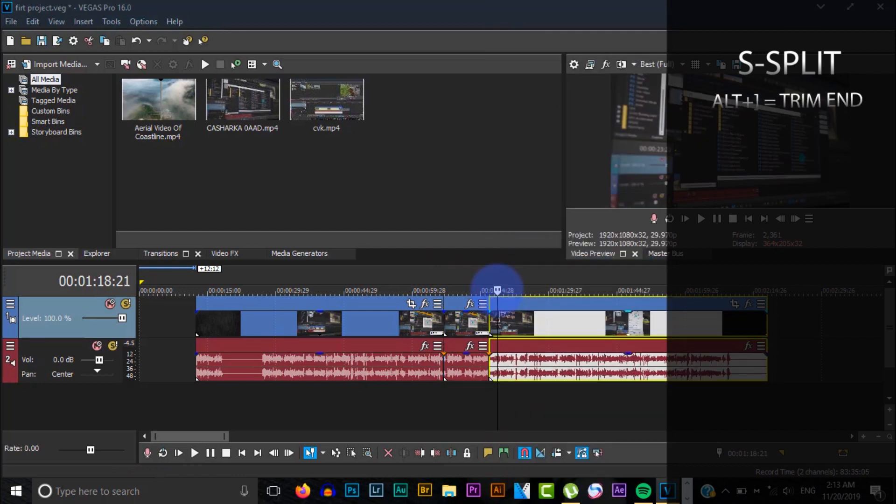
{"action": "left_click", "coordinate": [497, 291]}
{"action": "left_click", "coordinate": [595, 317]}
{"action": "key", "text": "alt+bracketright"}
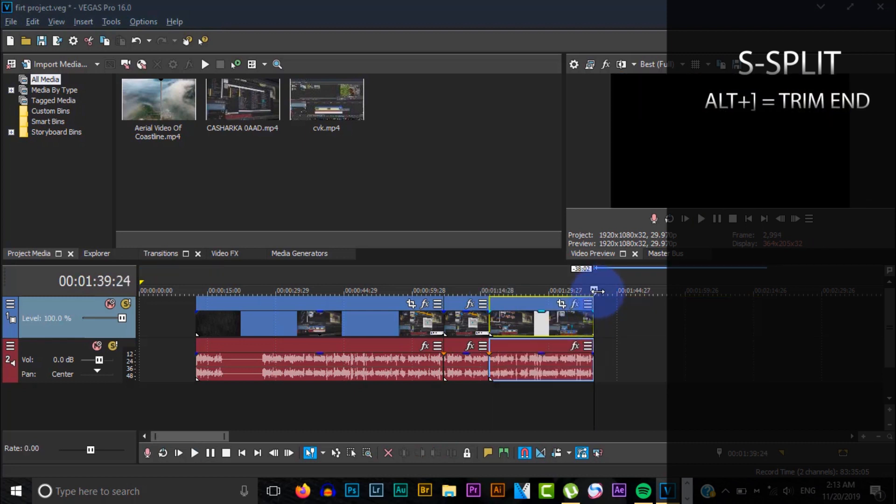
{"action": "left_click_drag", "start_coordinate": [594, 292], "coordinate": [551, 293]}
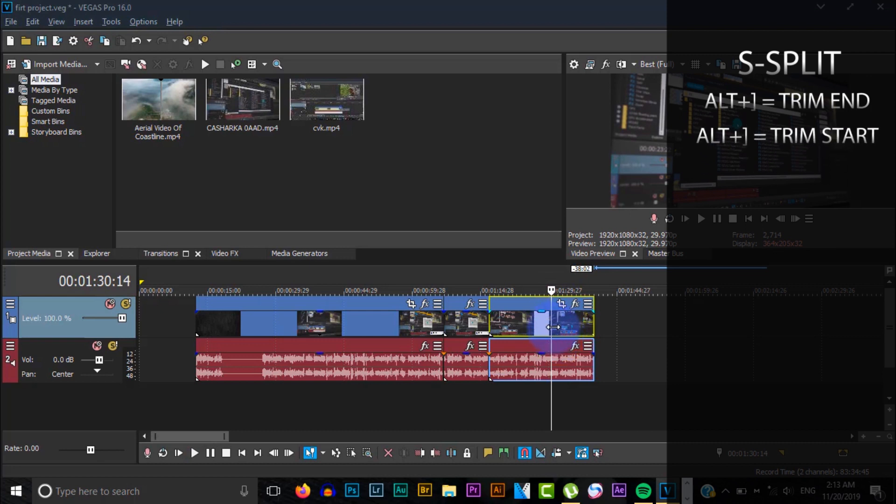
{"action": "key", "text": "alt+bracketleft"}
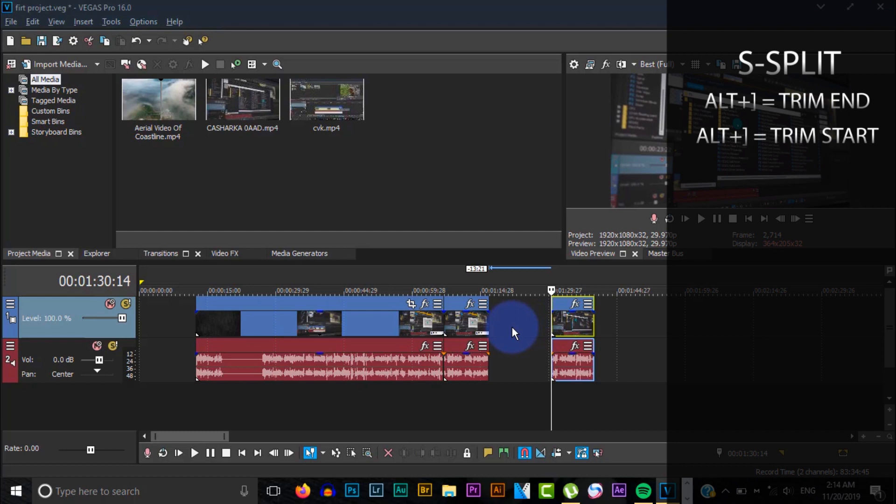
Step: Copy the trimmed last segment, paste it at 00:01:57:03, and preview the pasted copy
{"action": "double_click", "coordinate": [568, 322]}
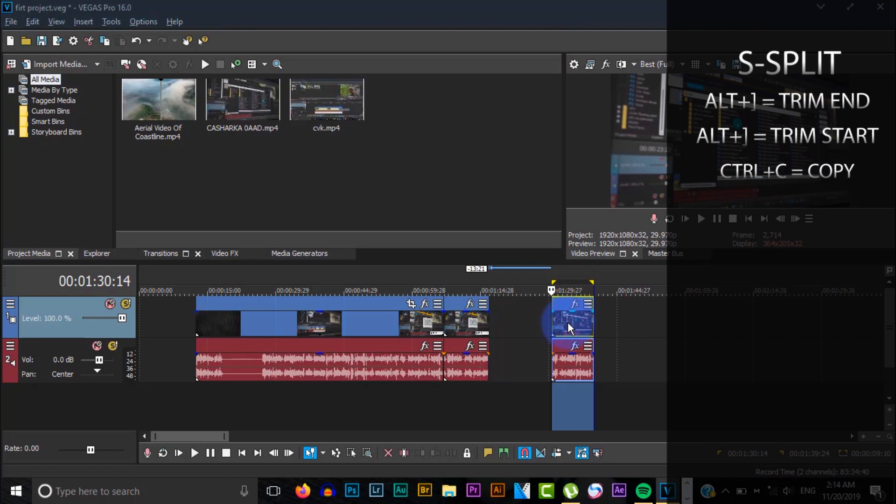
{"action": "left_click", "coordinate": [672, 312]}
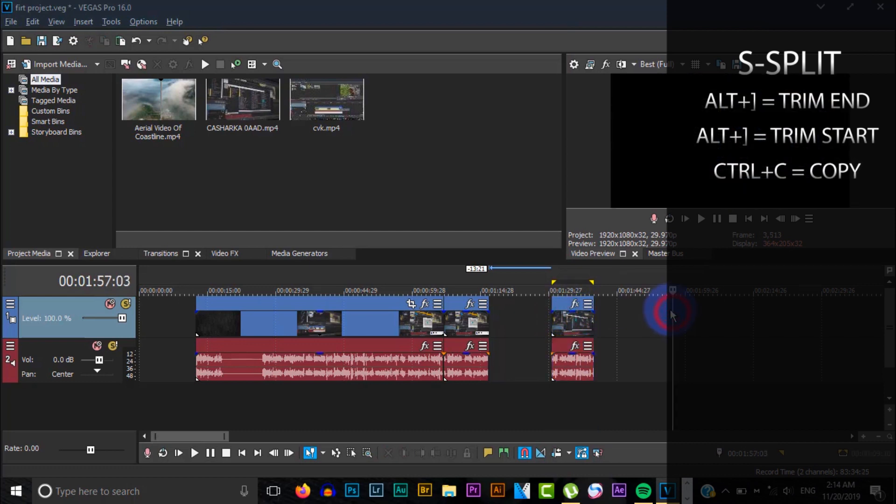
{"action": "key", "text": "ctrl+v"}
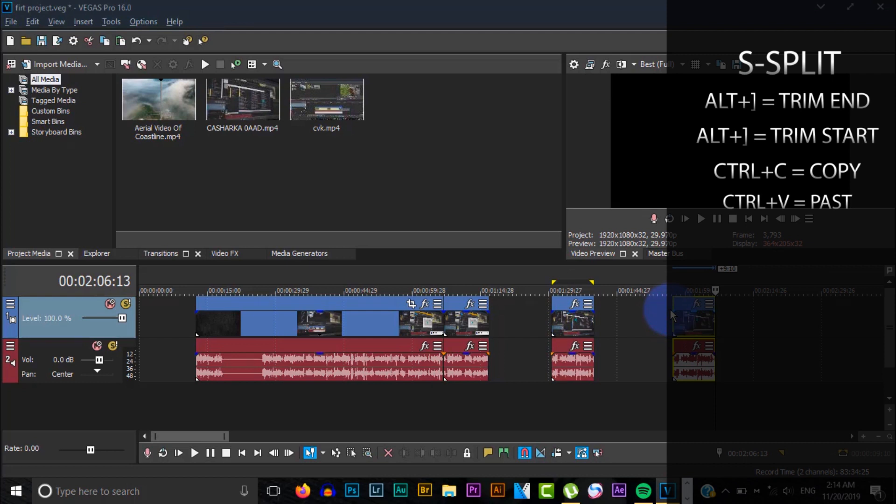
{"action": "key", "text": "space"}
{"action": "left_click_drag", "start_coordinate": [698, 286], "coordinate": [683, 288]}
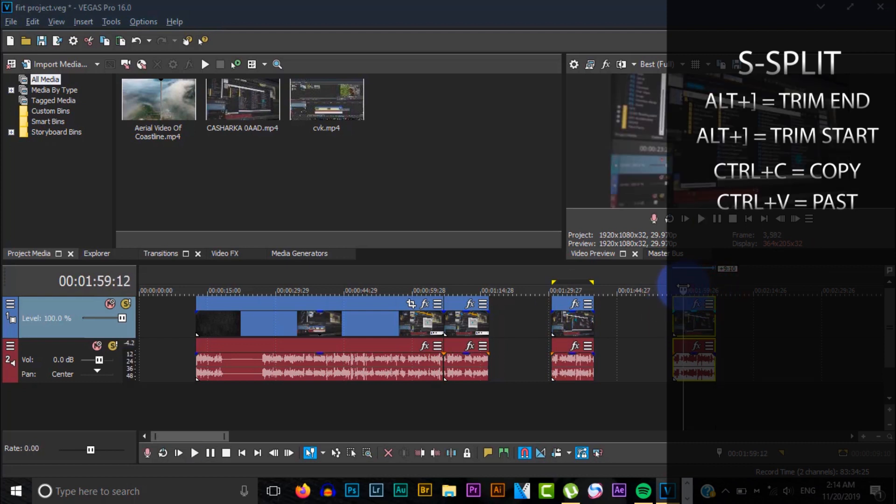
Step: Undo the paste of the copied segment and redo it
{"action": "key", "text": "ctrl+z"}
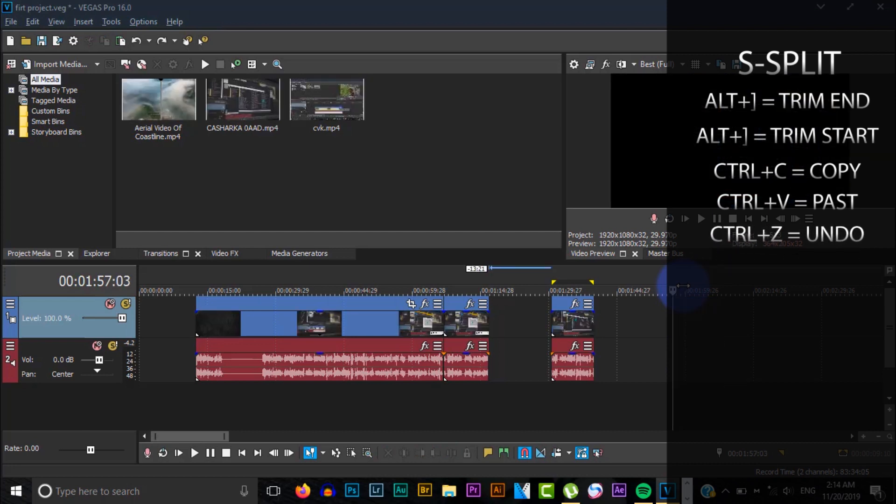
{"action": "key", "text": "ctrl+shift+z"}
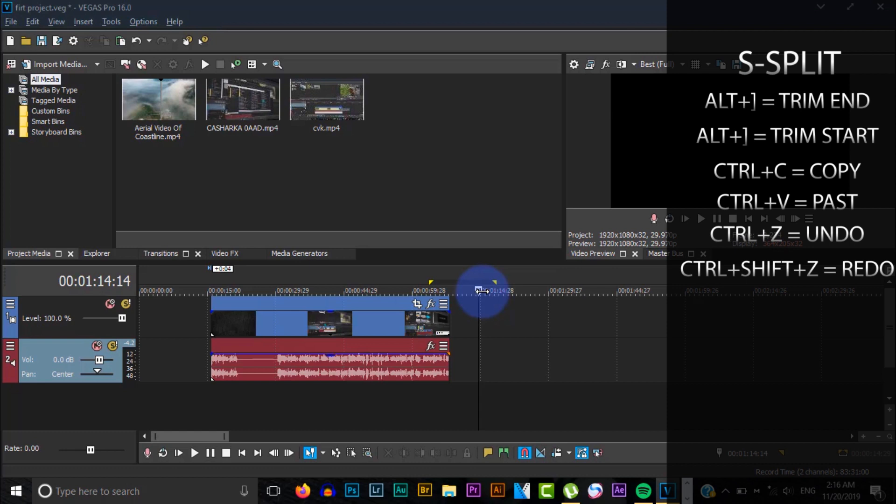
Step: Ungroup the audio event from its video, try moving it 7:14 later on its own, and undo the move
{"action": "left_click", "coordinate": [367, 354]}
{"action": "key", "text": "u"}
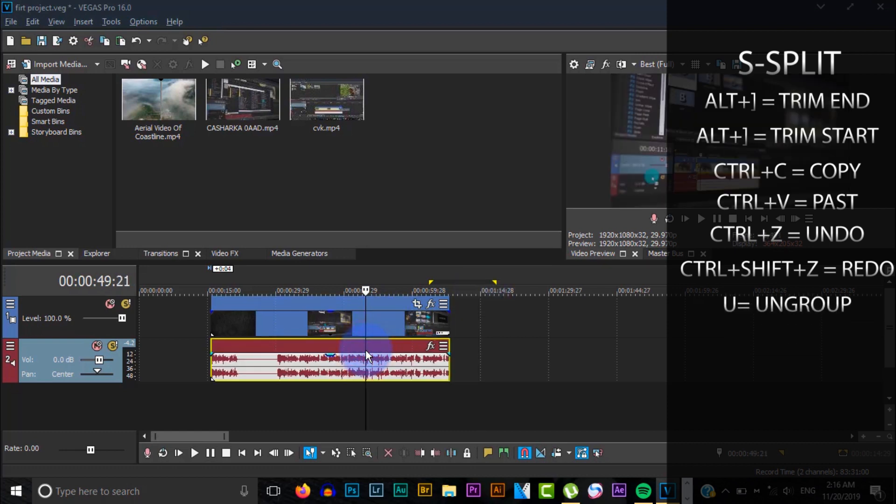
{"action": "left_click_drag", "start_coordinate": [352, 353], "coordinate": [381, 368]}
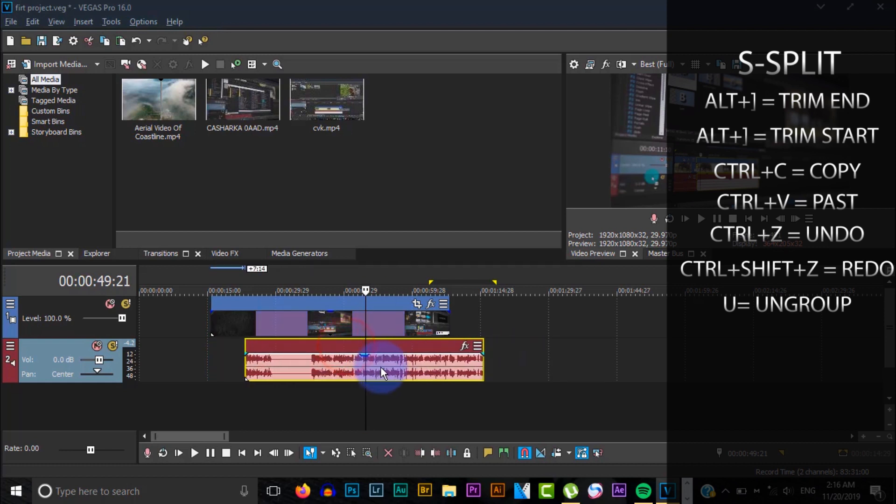
{"action": "key", "text": "ctrl+z"}
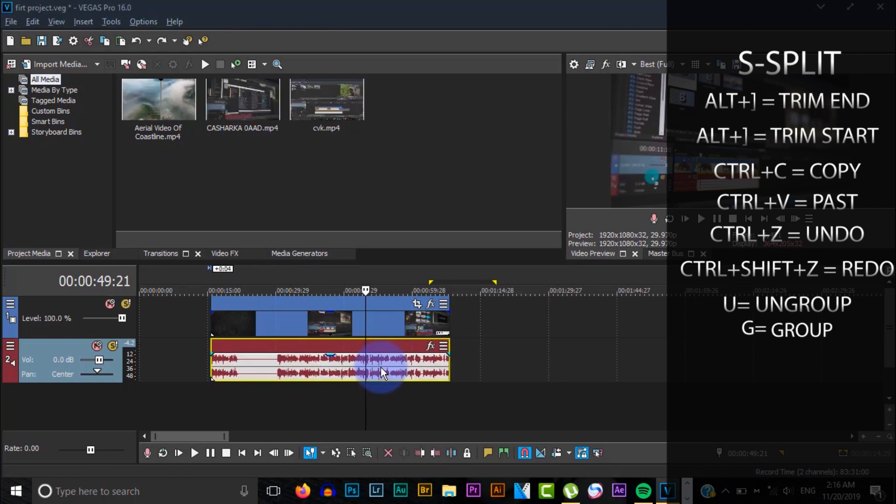
Step: Group the video and audio events again and try moving them together later on the timeline
{"action": "left_click", "coordinate": [382, 317], "text": "ctrl"}
{"action": "left_click_drag", "start_coordinate": [391, 354], "coordinate": [410, 332]}
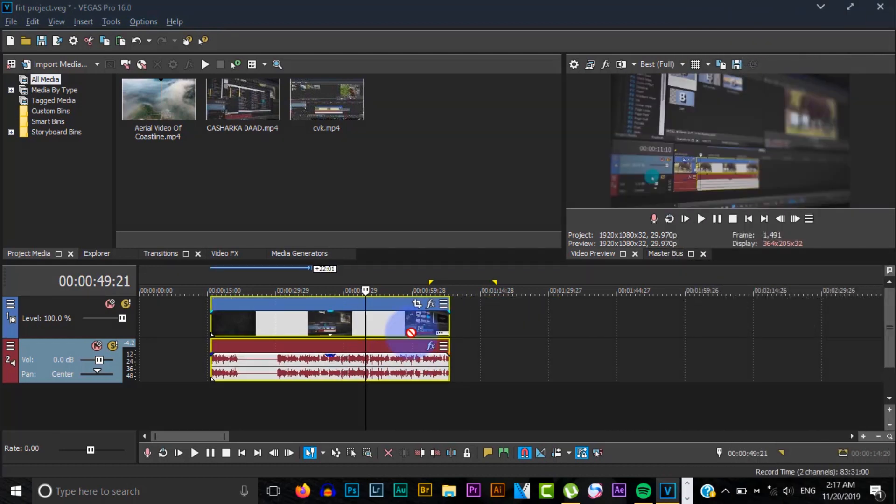